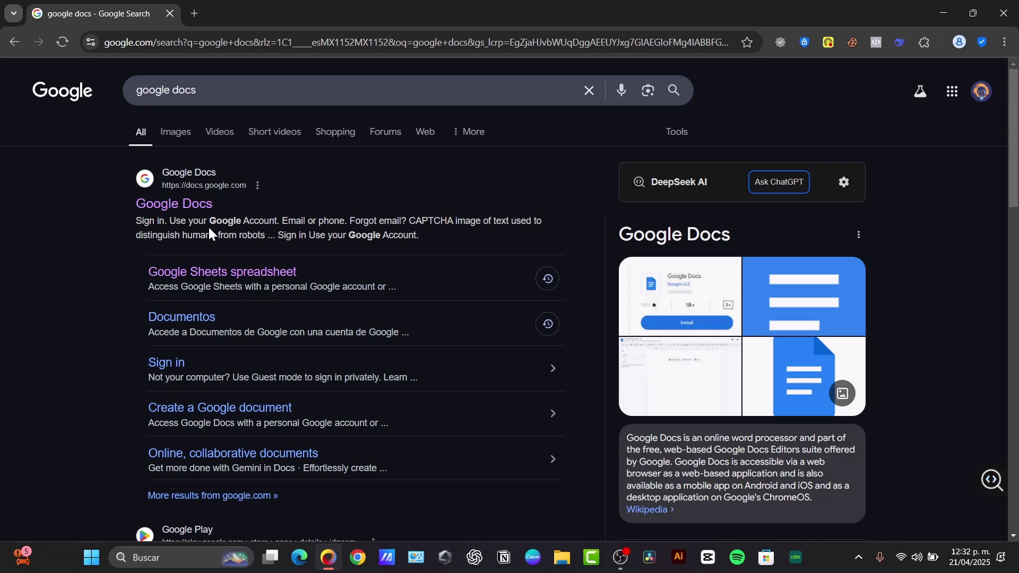
# Step: Follow the 'Google Docs' search result to the Docs home page
pyautogui.click(182, 206)
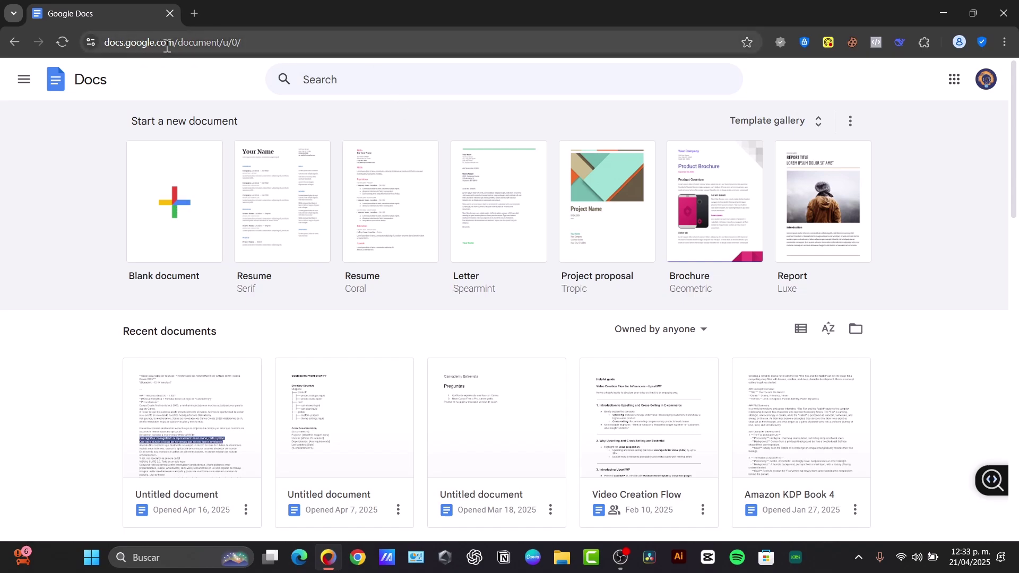
# Step: Create a new Blank document from the Docs home page
pyautogui.click(161, 163)
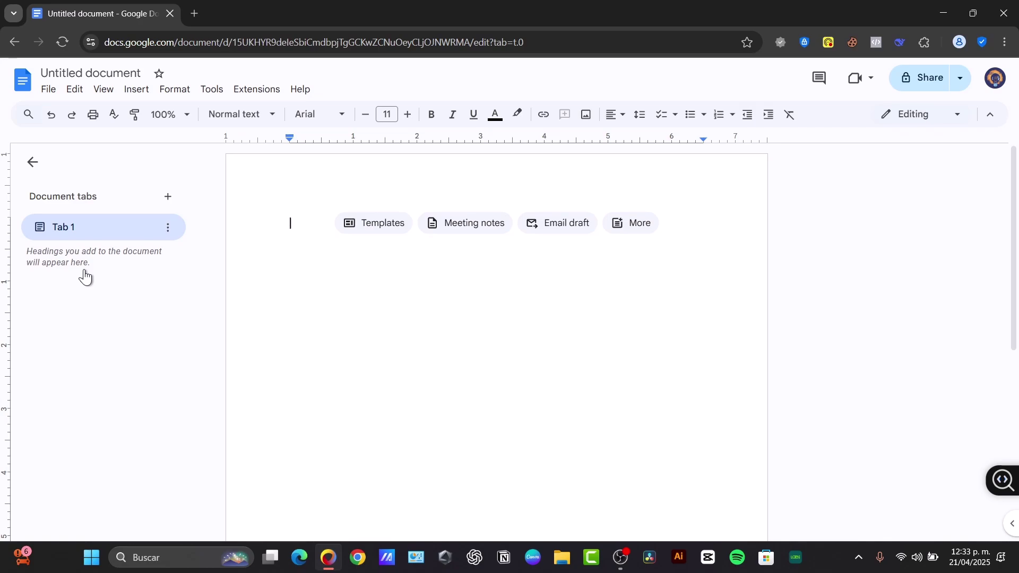
pyautogui.click(50, 91)
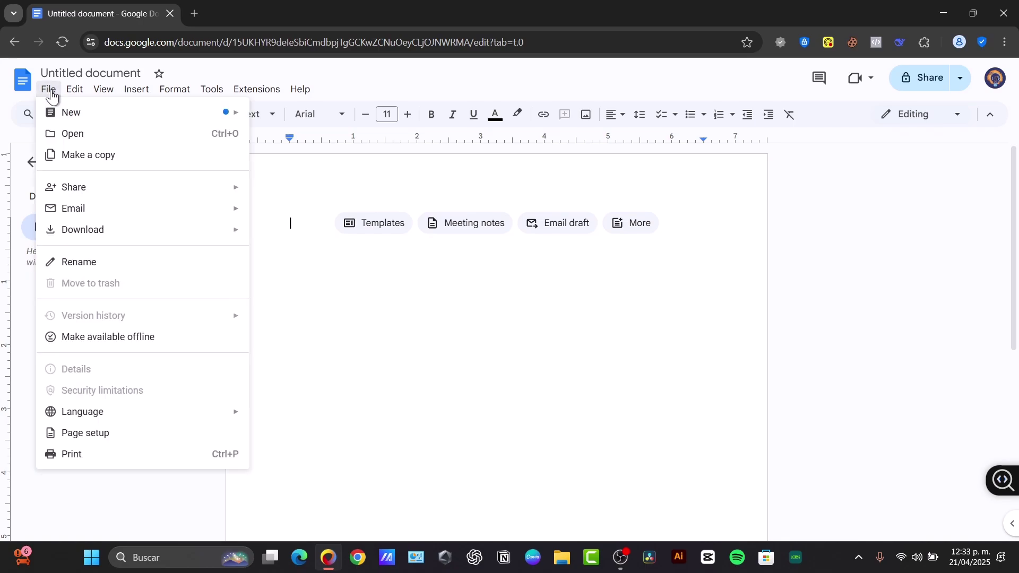
pyautogui.click(120, 433)
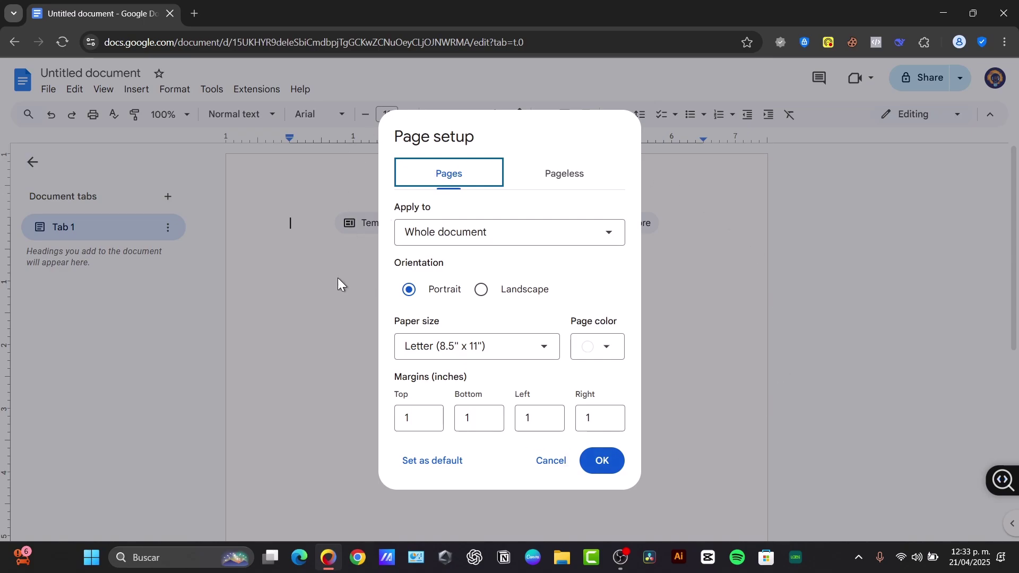
pyautogui.click(587, 459)
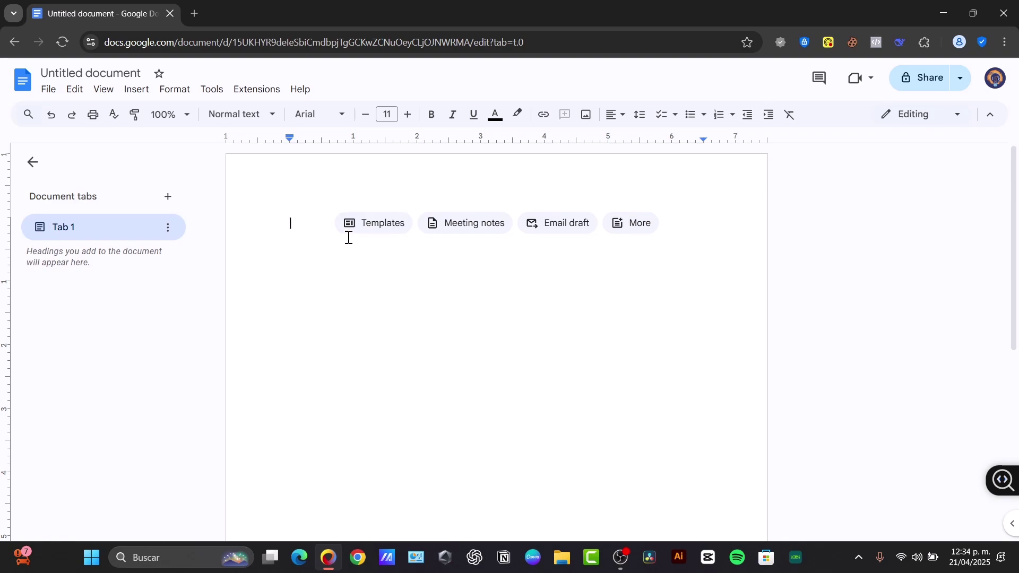
# Step: Type 'Tech Express Tutorials' and 'Google Docs Walkthrough' on two lines, ending on an empty line
pyautogui.write('Tec')
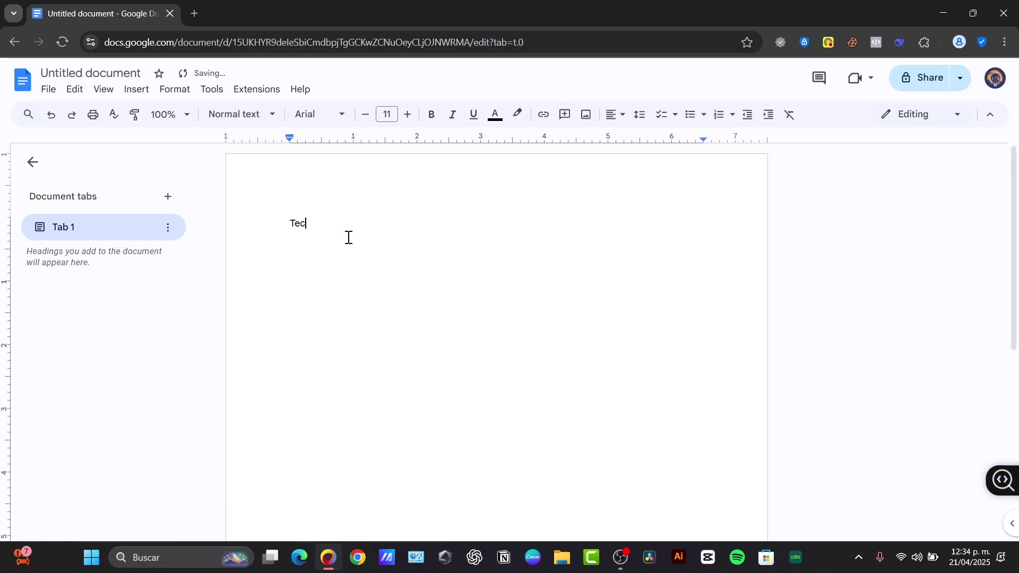
pyautogui.write('h Express Tuto')
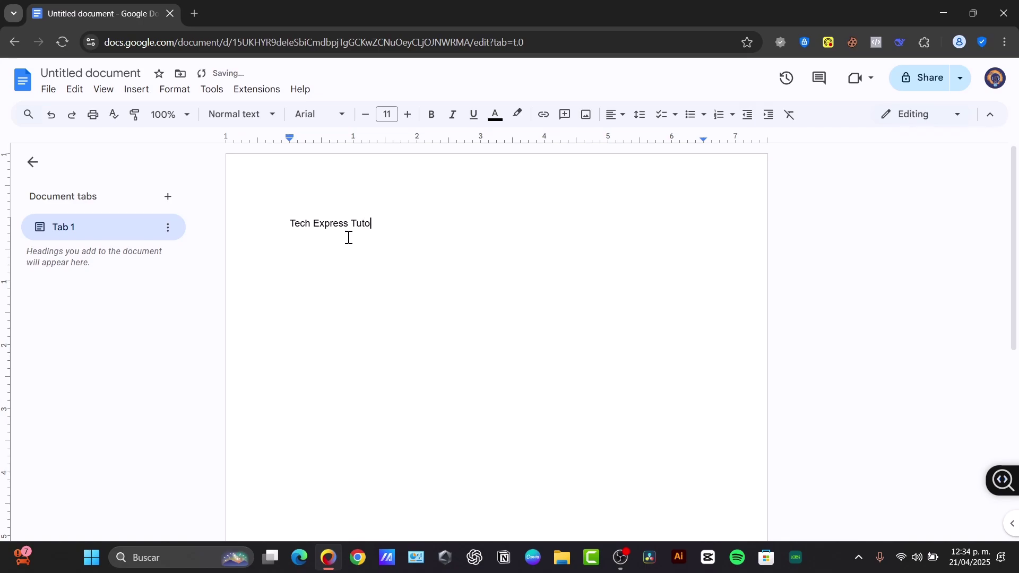
pyautogui.write('rials')
pyautogui.press('Return')
pyautogui.write('Google Docs Walks')
pyautogui.press('BackSpace')
pyautogui.press('BackSpace')
pyautogui.press('BackSpace')
pyautogui.press('BackSpace')
pyautogui.write('alkthrou')
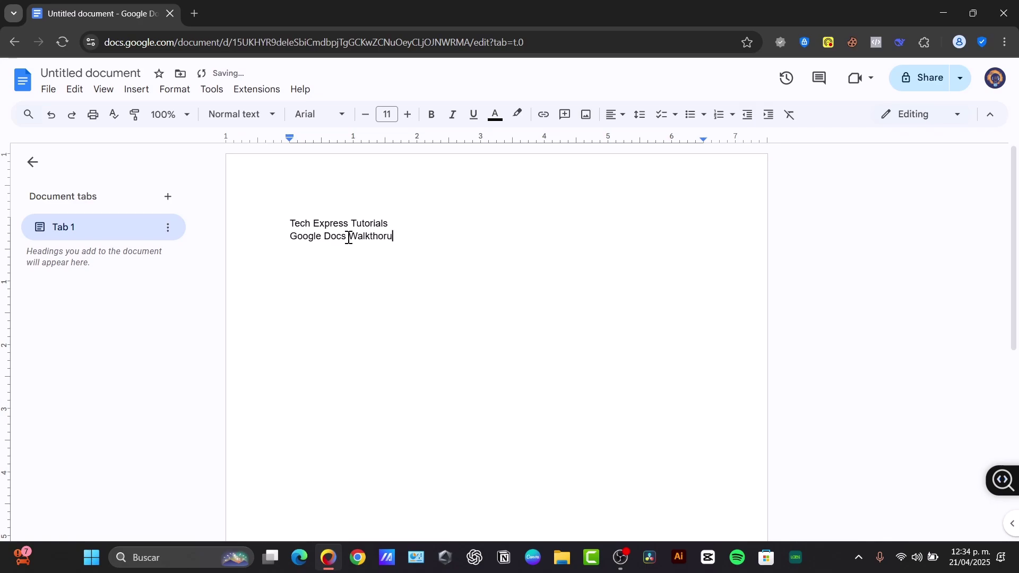
pyautogui.press('BackSpace')
pyautogui.press('BackSpace')
pyautogui.press('BackSpace')
pyautogui.write('rough')
pyautogui.press('Return')
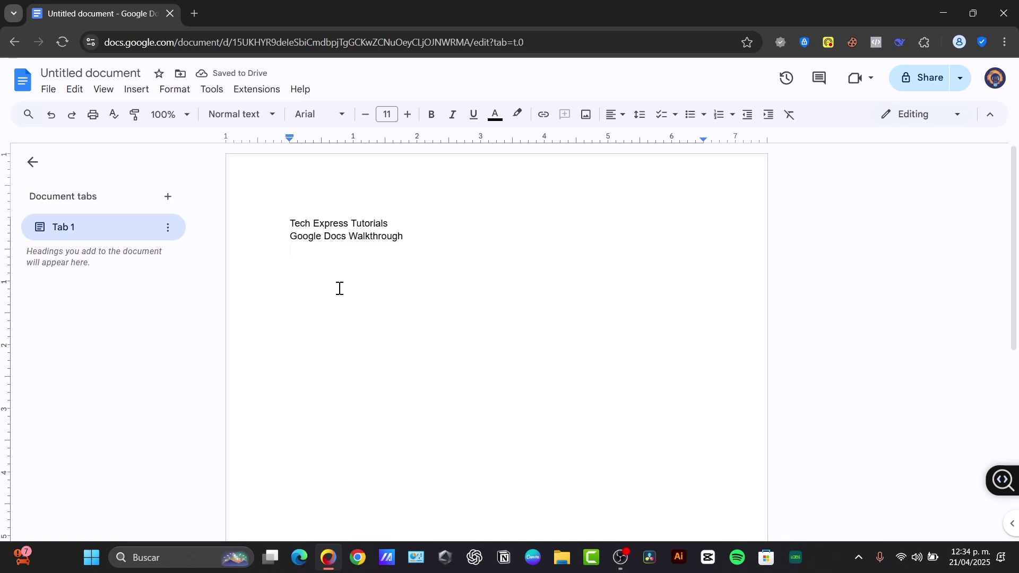
# Step: Set all the document text in Comfortaa, Normal weight
pyautogui.hotkey('ctrl', 'a')
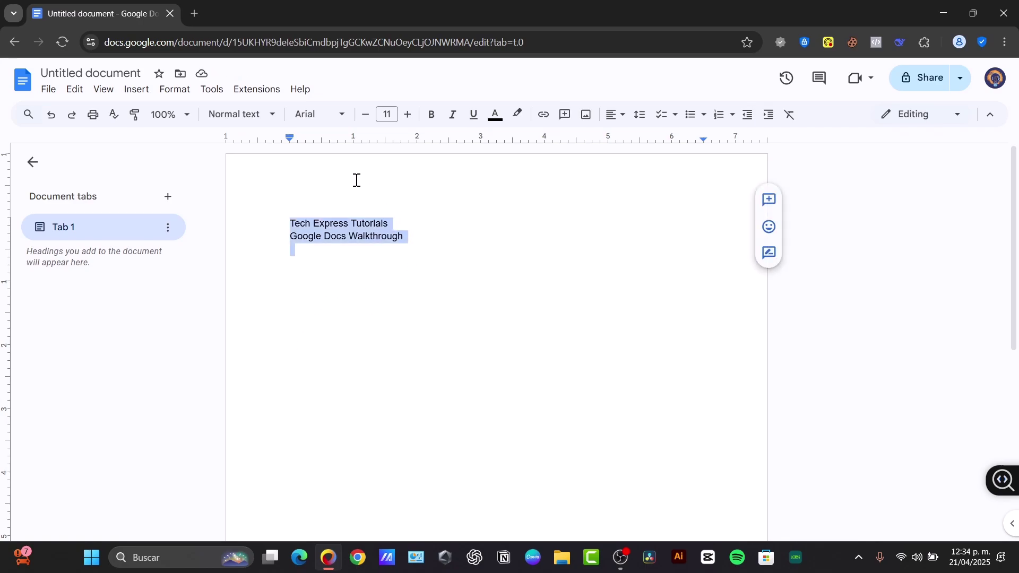
pyautogui.click(257, 118)
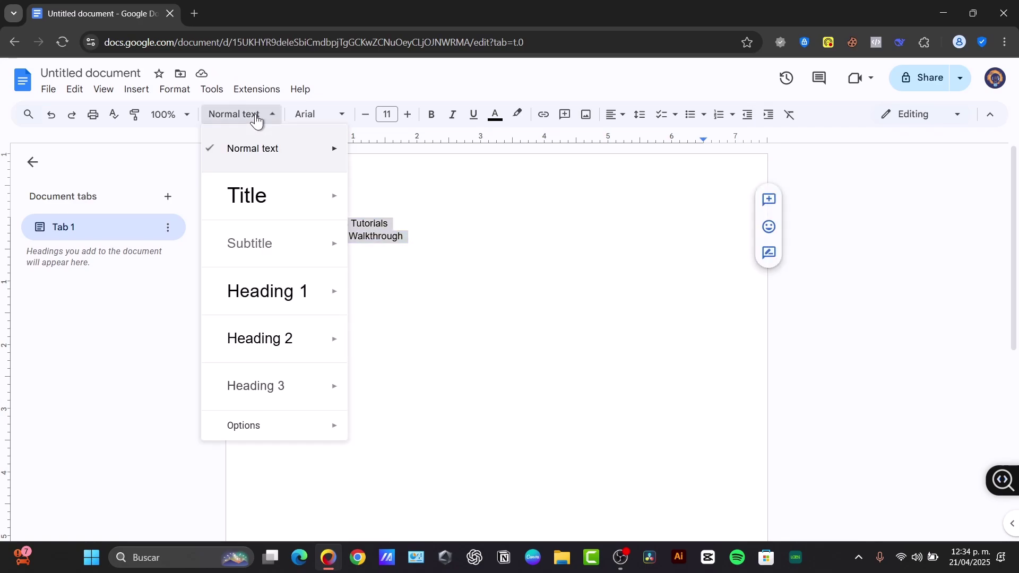
pyautogui.click(319, 119)
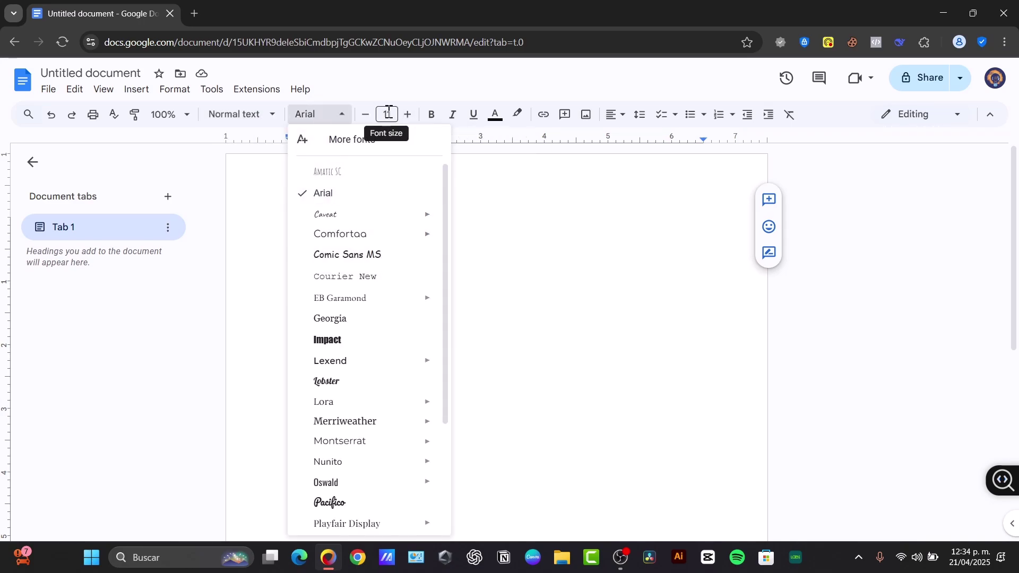
pyautogui.moveTo(377, 234)
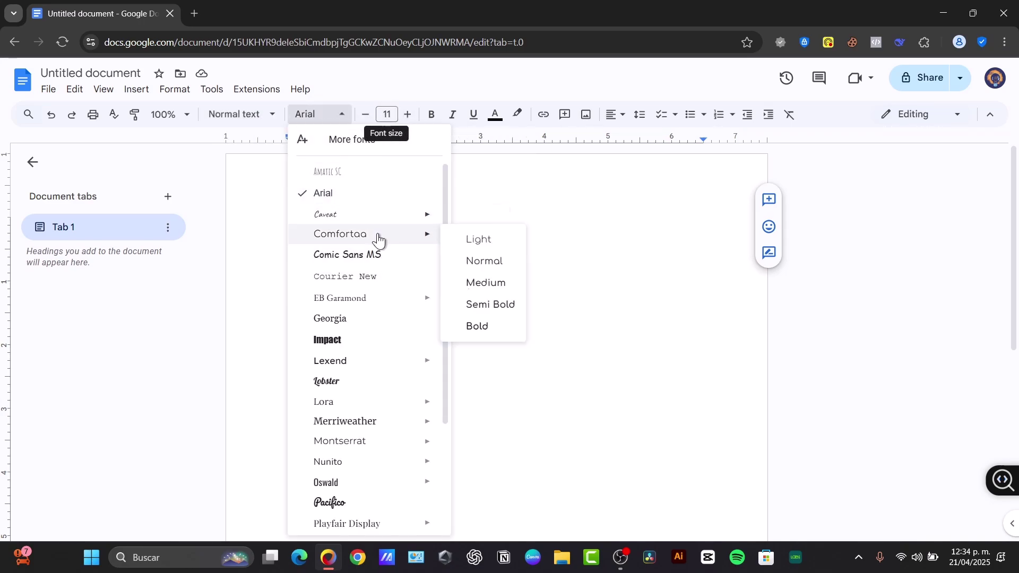
pyautogui.click(478, 261)
pyautogui.click(423, 271)
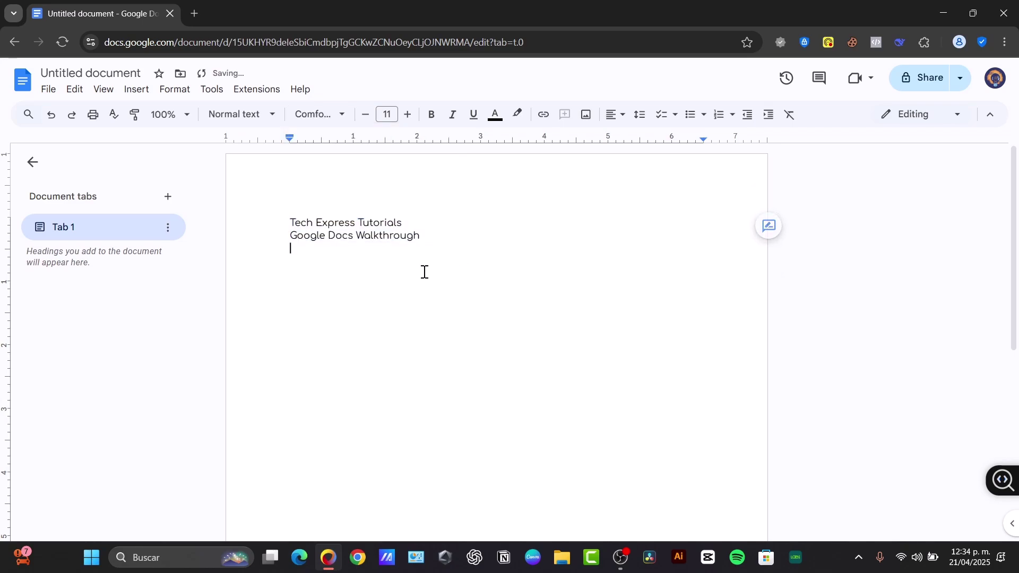
# Step: Style 'Tech Express Tutorials' as Title and 'Google Docs Walkthrough' as Subtitle
pyautogui.tripleClick(348, 222)
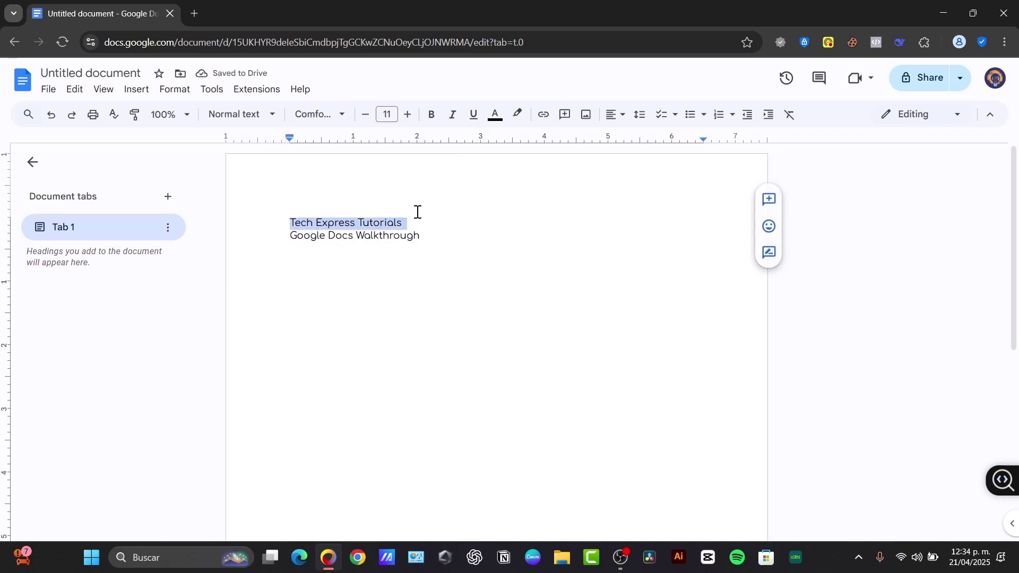
pyautogui.click(259, 116)
pyautogui.moveTo(282, 197)
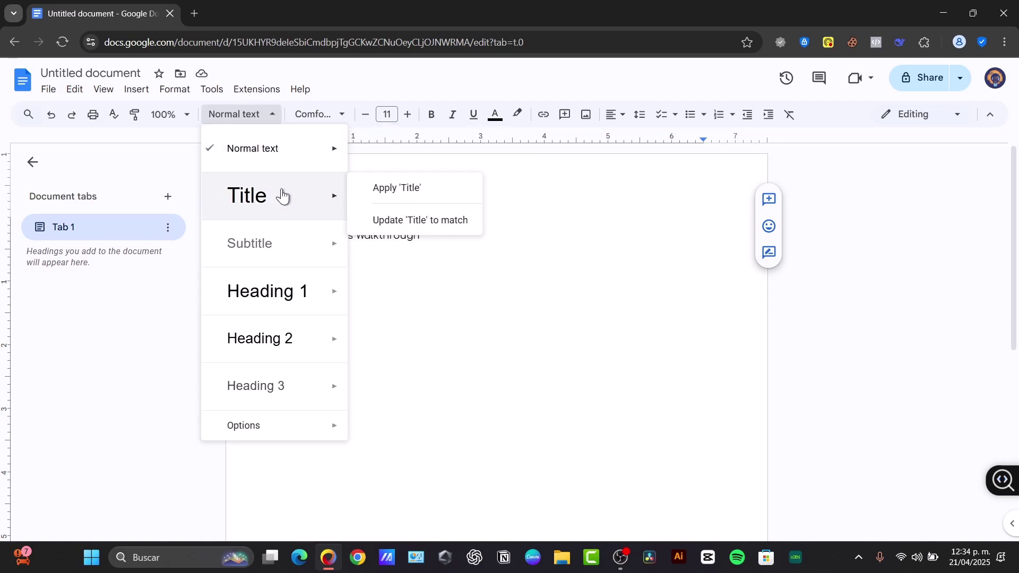
pyautogui.click(421, 192)
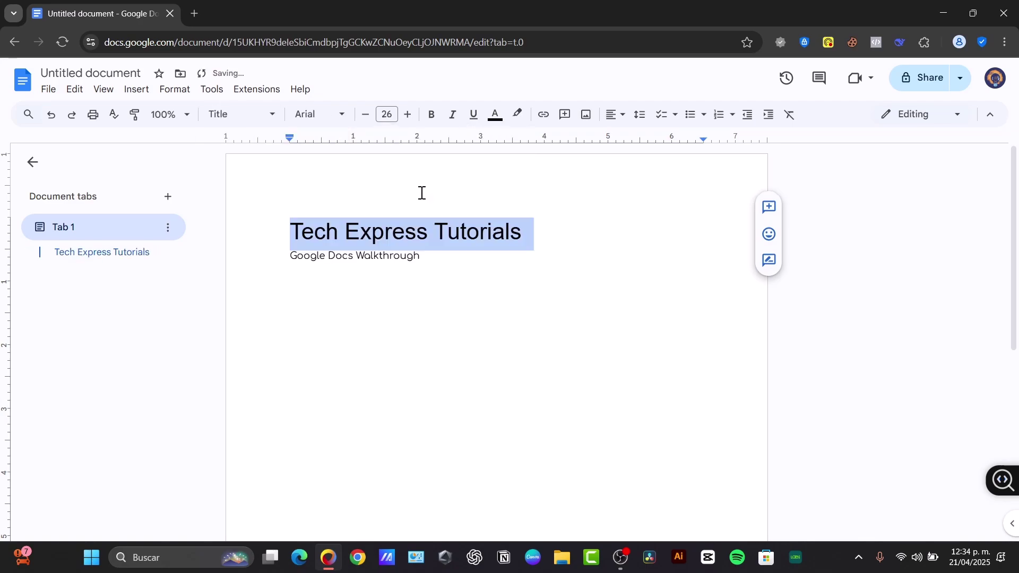
pyautogui.tripleClick(353, 256)
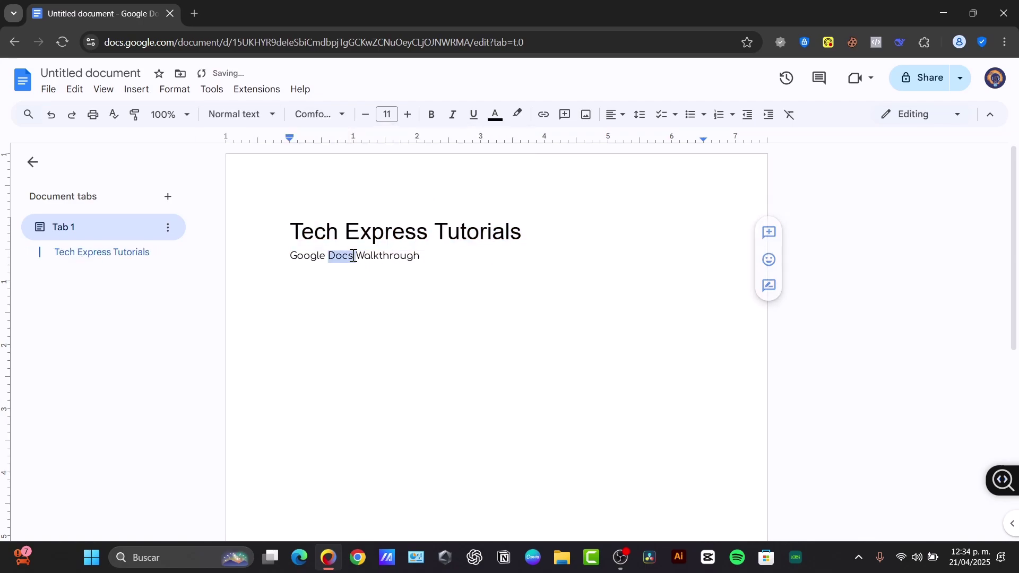
pyautogui.click(272, 117)
pyautogui.moveTo(334, 237)
pyautogui.click(404, 234)
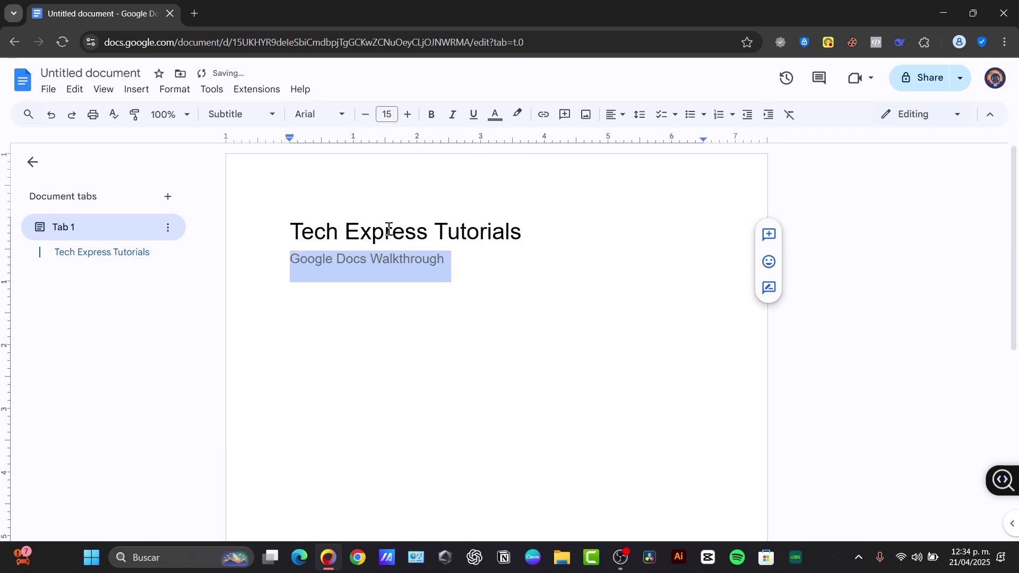
pyautogui.click(484, 310)
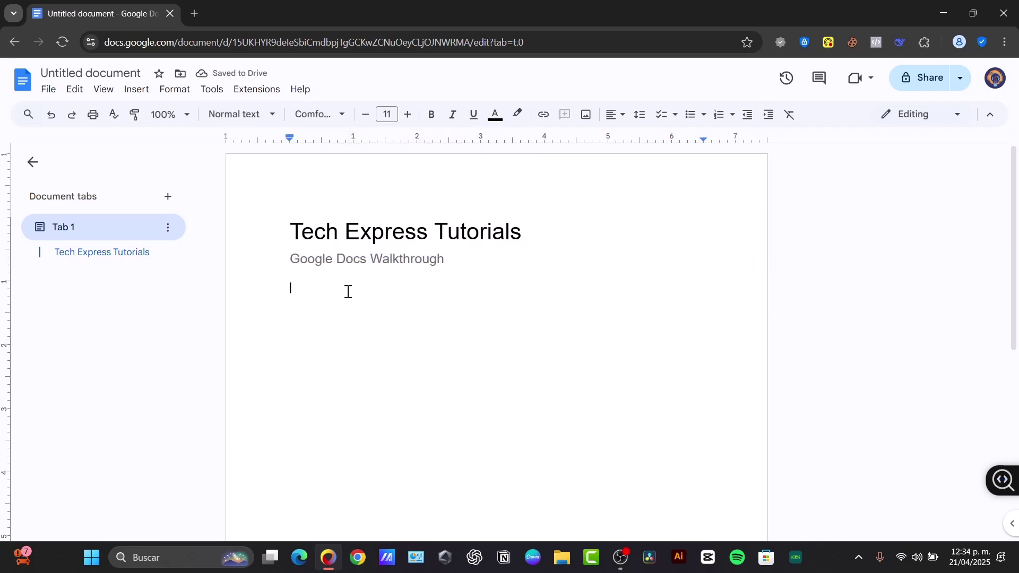
# Step: Add 'This is just a test' as a Heading 1 and check it in the outline
pyautogui.write('This is ')
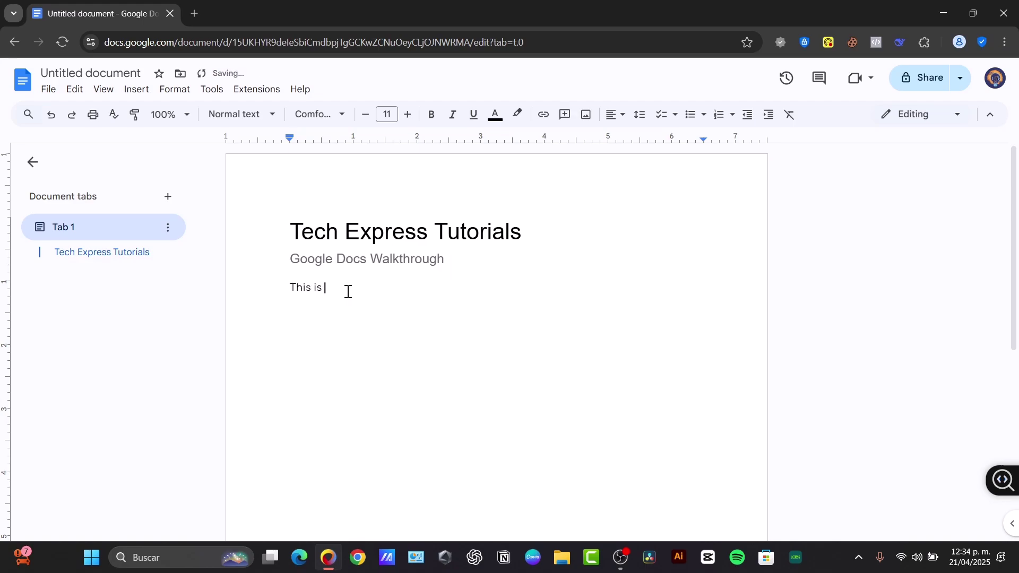
pyautogui.write('just a test')
pyautogui.tripleClick(347, 292)
pyautogui.click(221, 117)
pyautogui.moveTo(321, 300)
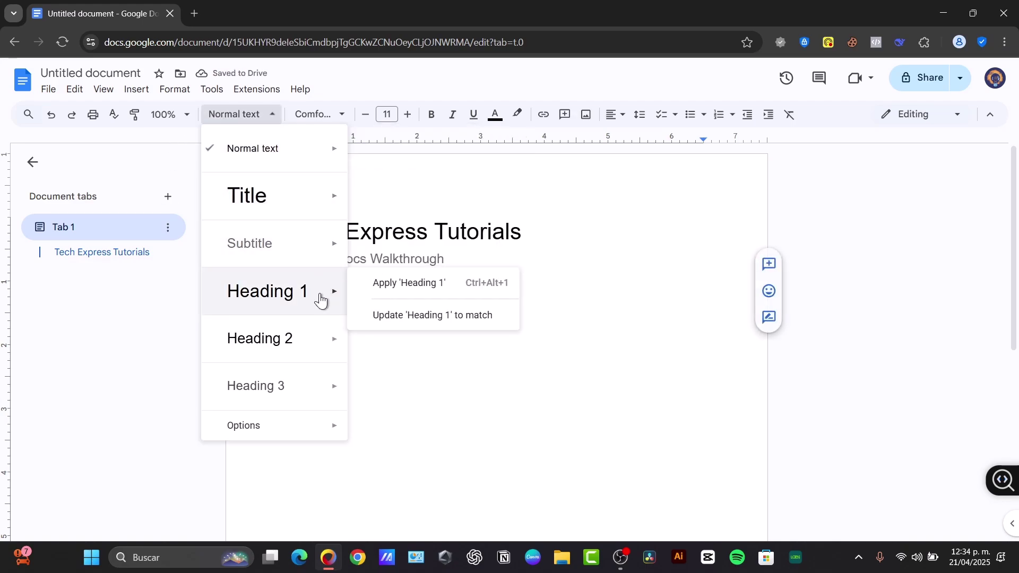
pyautogui.click(387, 283)
pyautogui.click(455, 335)
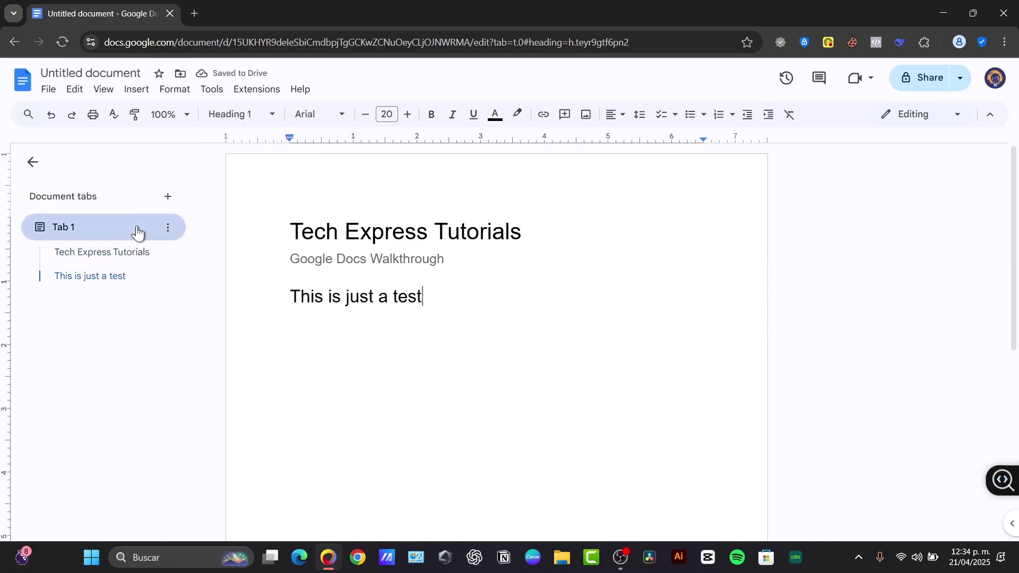
pyautogui.click(102, 261)
pyautogui.click(118, 275)
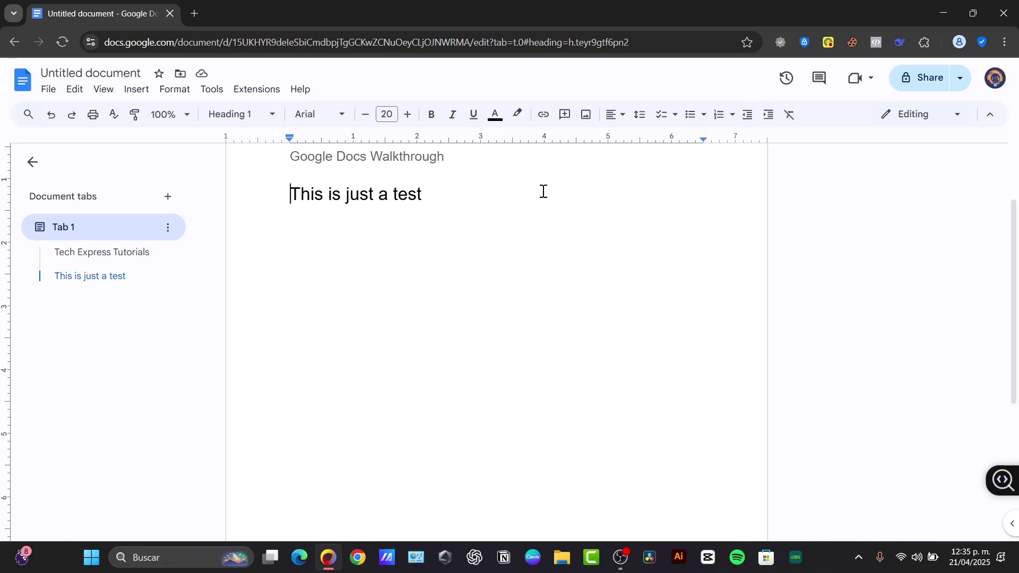
# Step: Make the 'This is just a test' heading italic and cornflower blue, with an empty line below
pyautogui.tripleClick(410, 198)
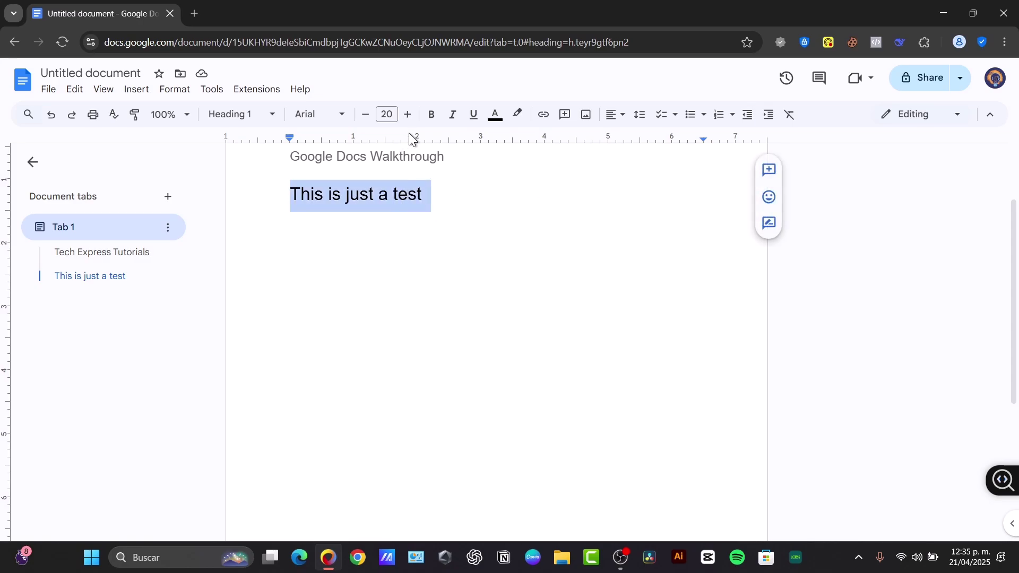
pyautogui.click(454, 119)
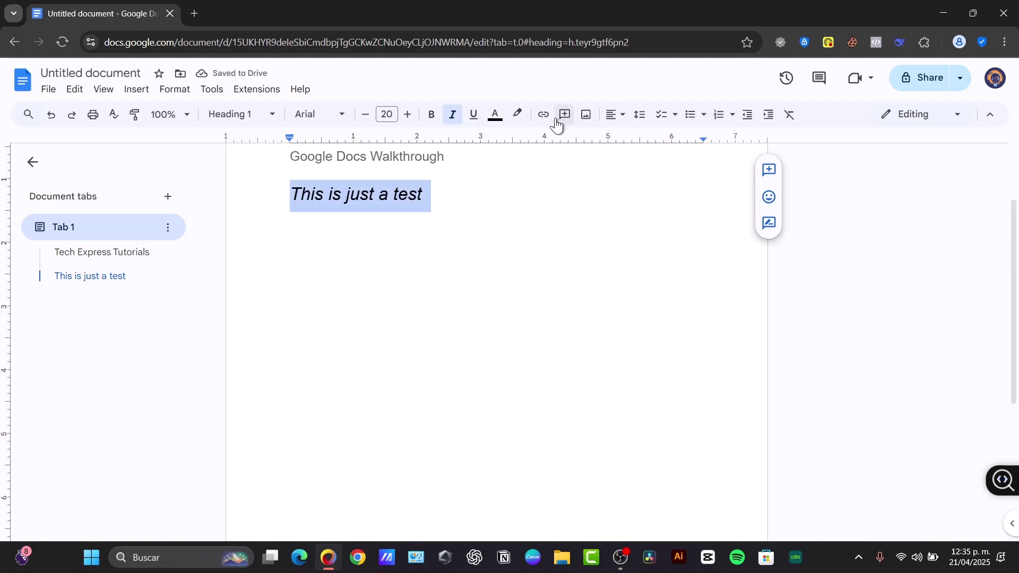
pyautogui.click(495, 116)
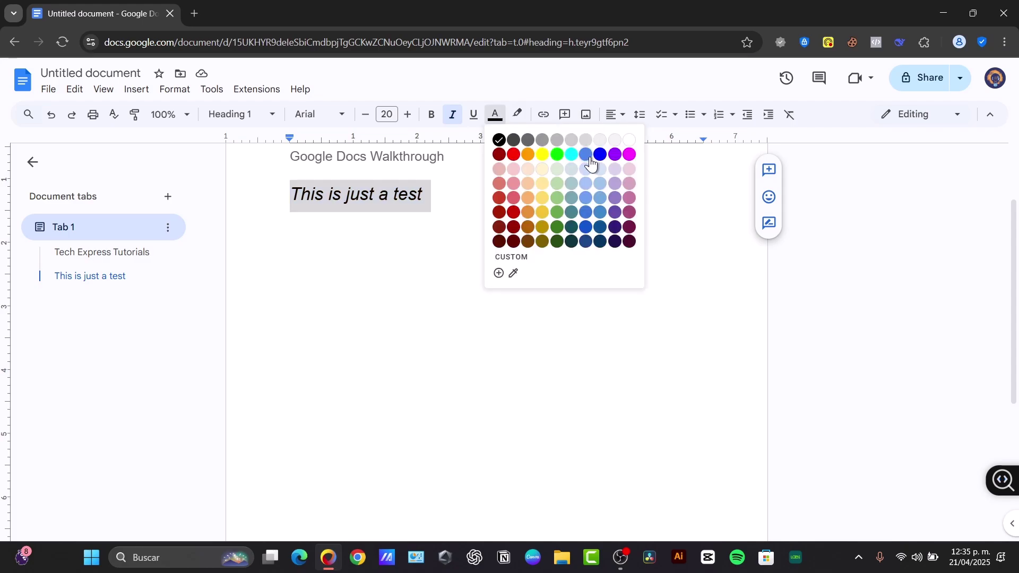
pyautogui.click(589, 157)
pyautogui.click(514, 232)
pyautogui.scroll(2, 501, 266)
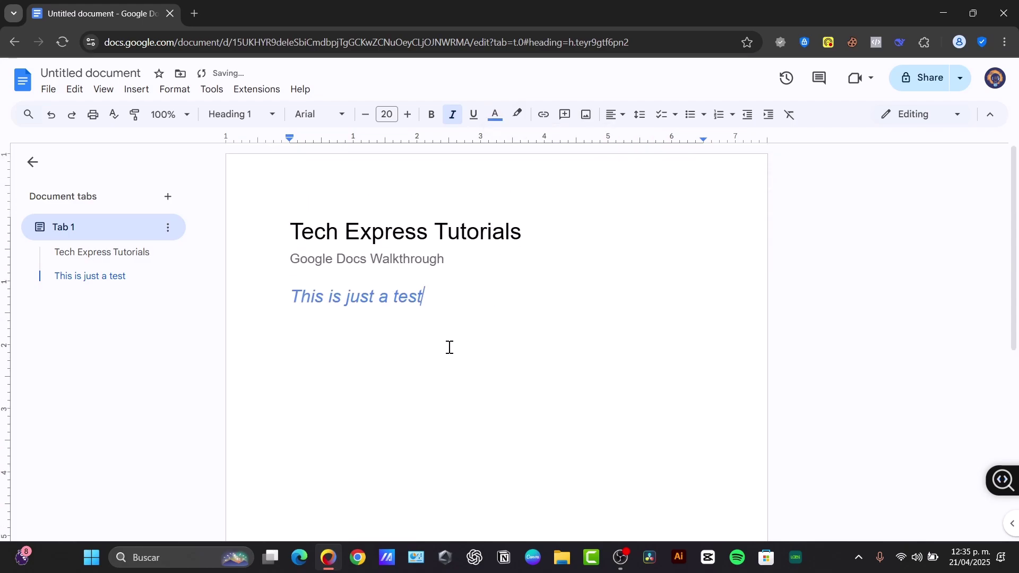
pyautogui.press('Return')
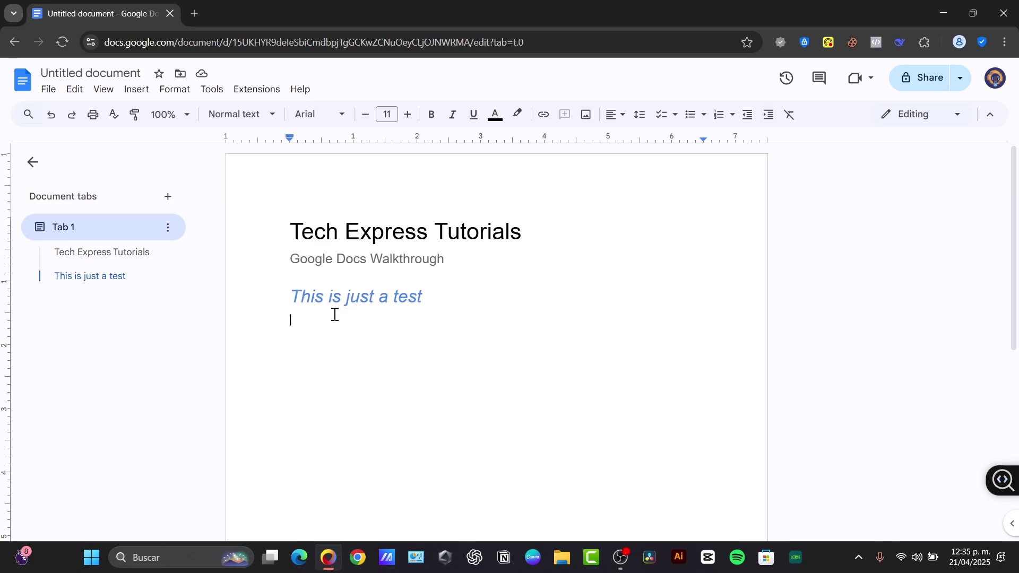
# Step: Right-align the 'This is just a test' heading and switch all text to Comfortaa Medium
pyautogui.tripleClick(345, 297)
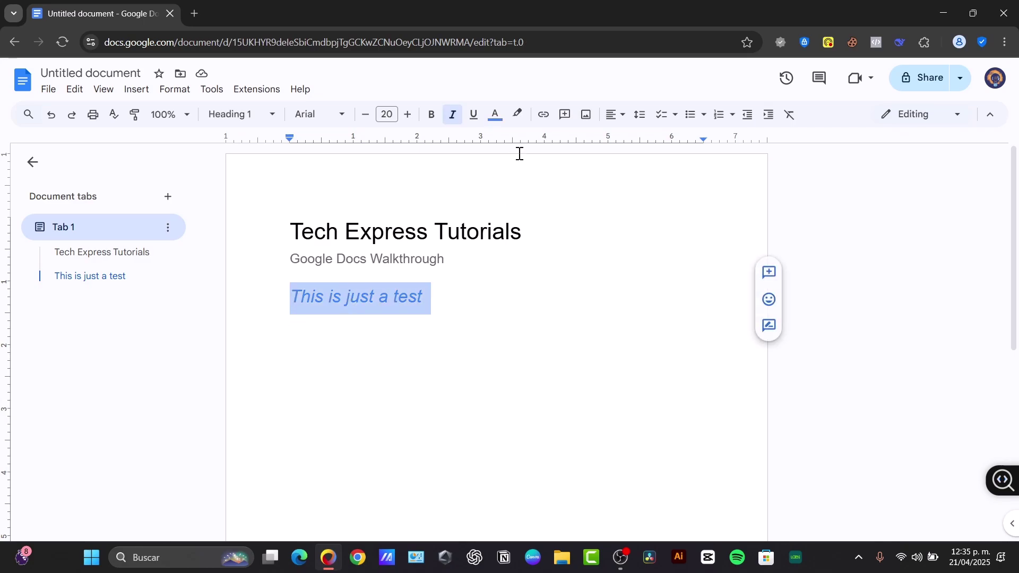
pyautogui.click(614, 116)
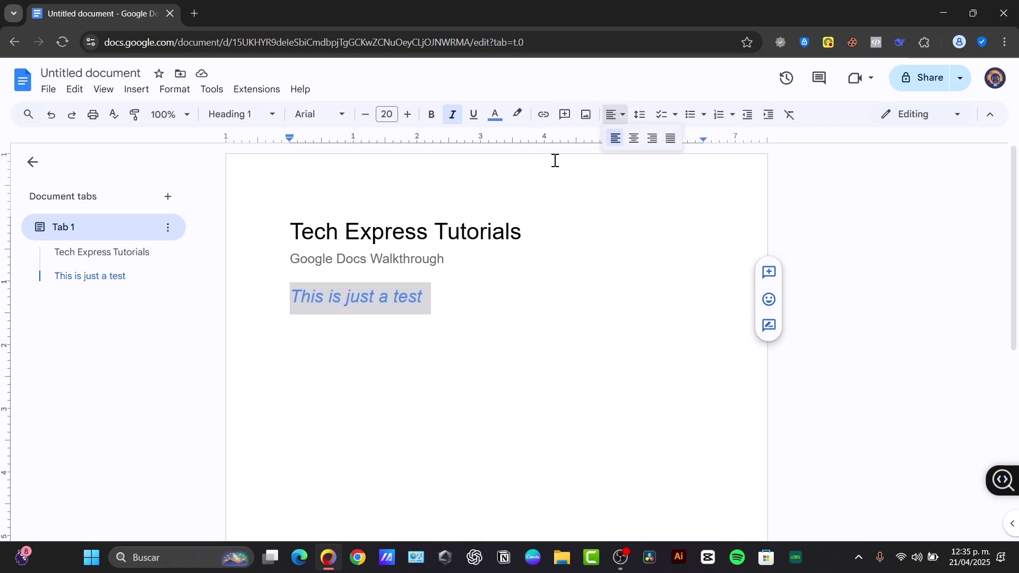
pyautogui.click(654, 139)
pyautogui.click(638, 329)
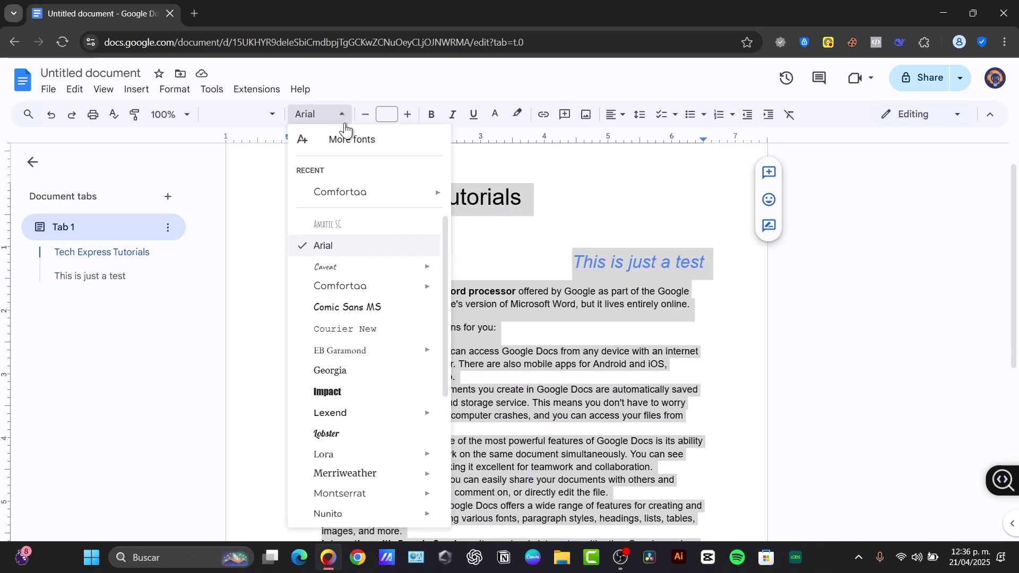
pyautogui.moveTo(371, 204)
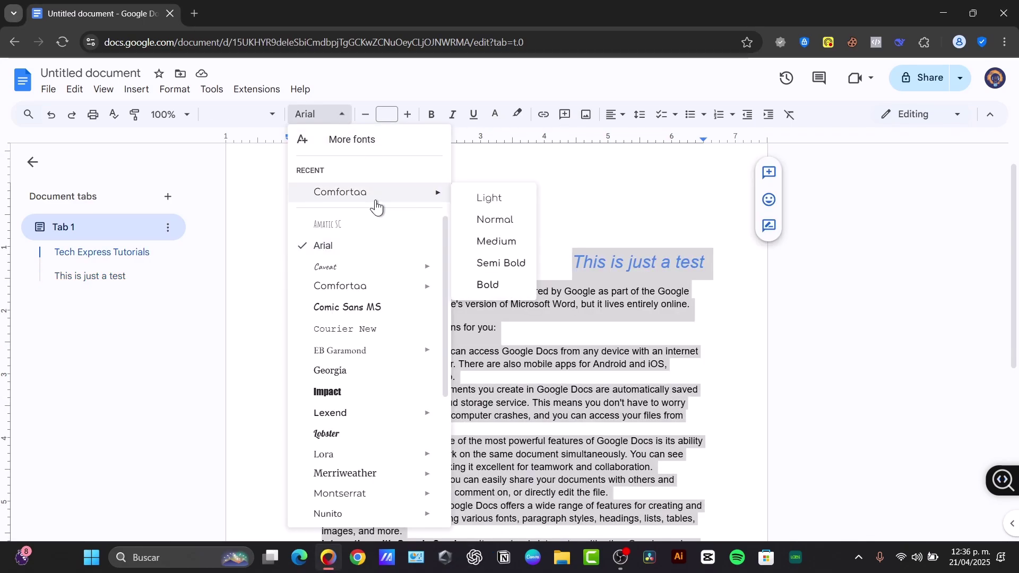
pyautogui.click(523, 241)
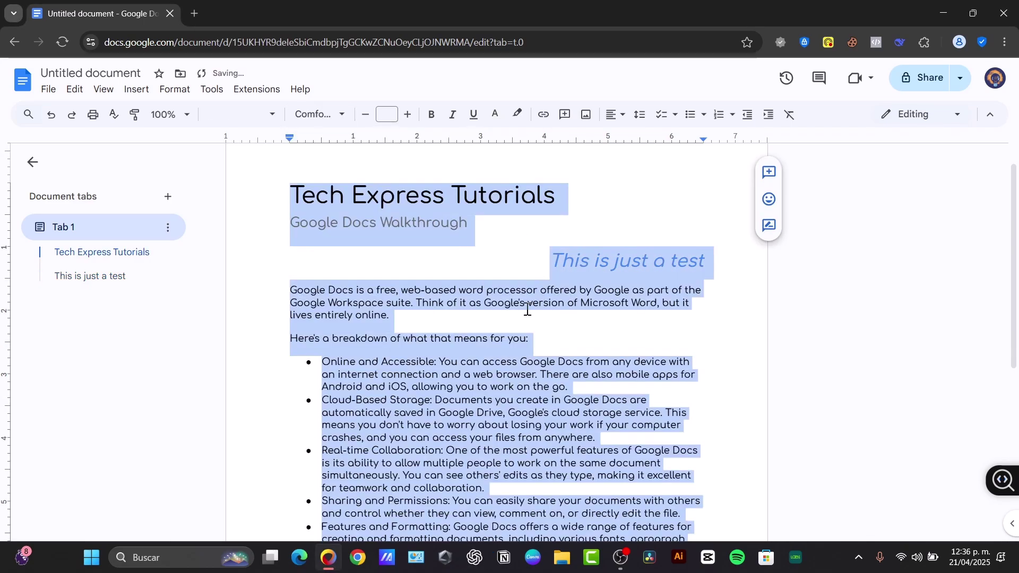
# Step: Reduce the 'This is just a test' heading to font size 11
pyautogui.click(490, 275)
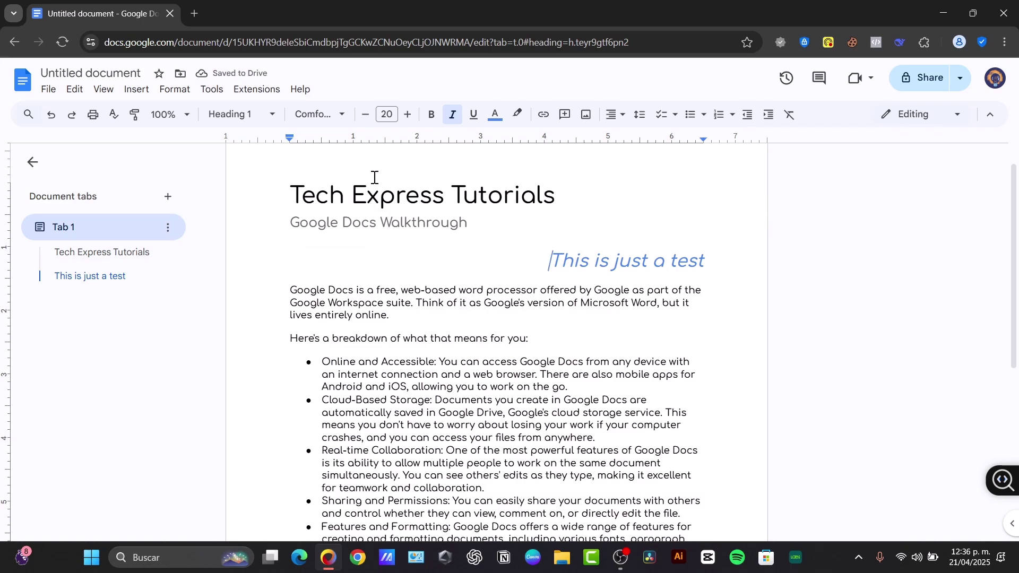
pyautogui.tripleClick(608, 267)
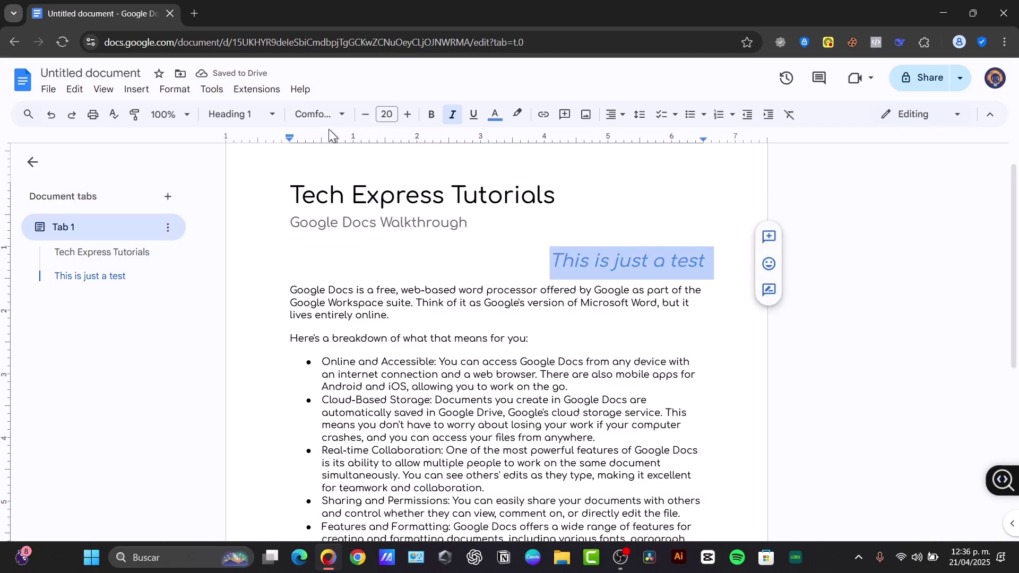
pyautogui.click(366, 115)
pyautogui.click(366, 116)
pyautogui.click(366, 115)
pyautogui.click(365, 115)
pyautogui.click(366, 115)
pyautogui.click(365, 115)
pyautogui.click(365, 116)
pyautogui.click(365, 115)
pyautogui.click(366, 115)
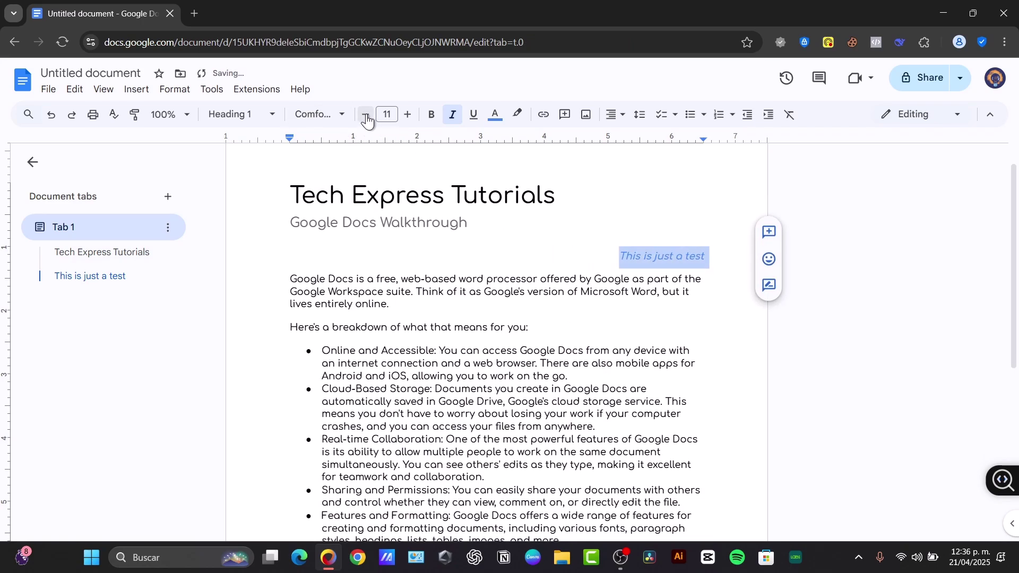
pyautogui.click(463, 259)
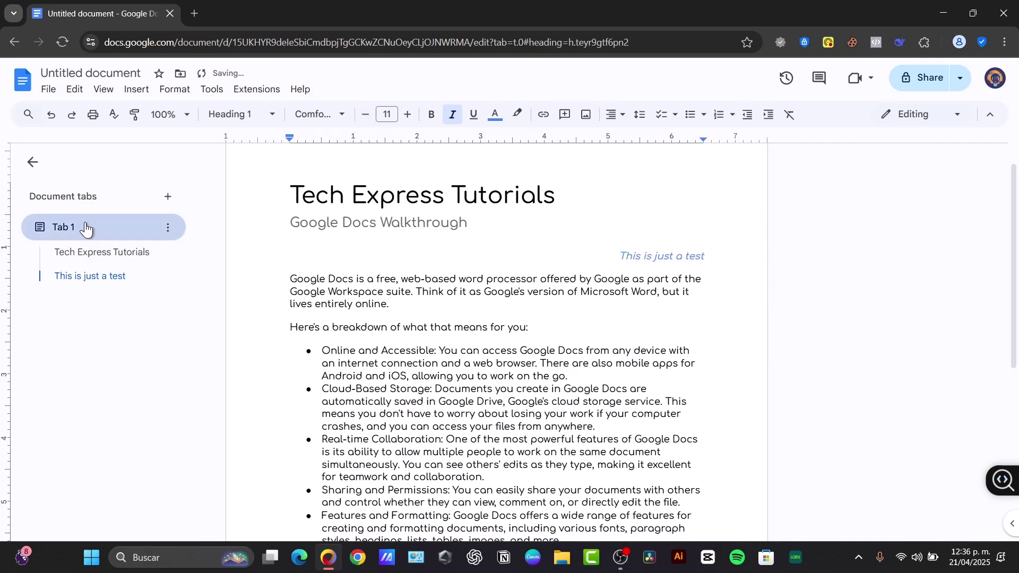
# Step: Rename the first tab 'Tech Express Tutorials' and give it a watermelon icon
pyautogui.doubleClick(65, 228)
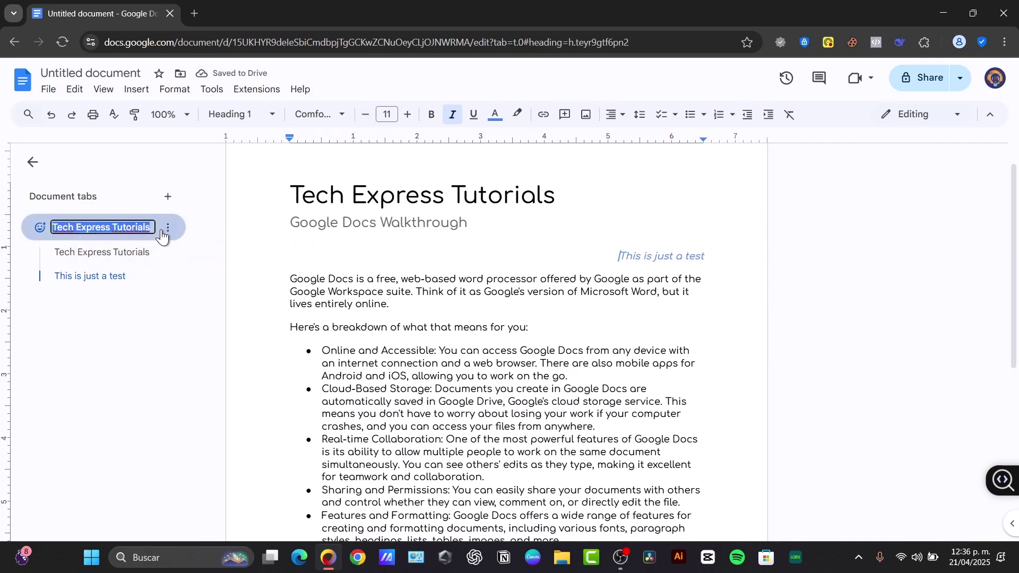
pyautogui.click(40, 227)
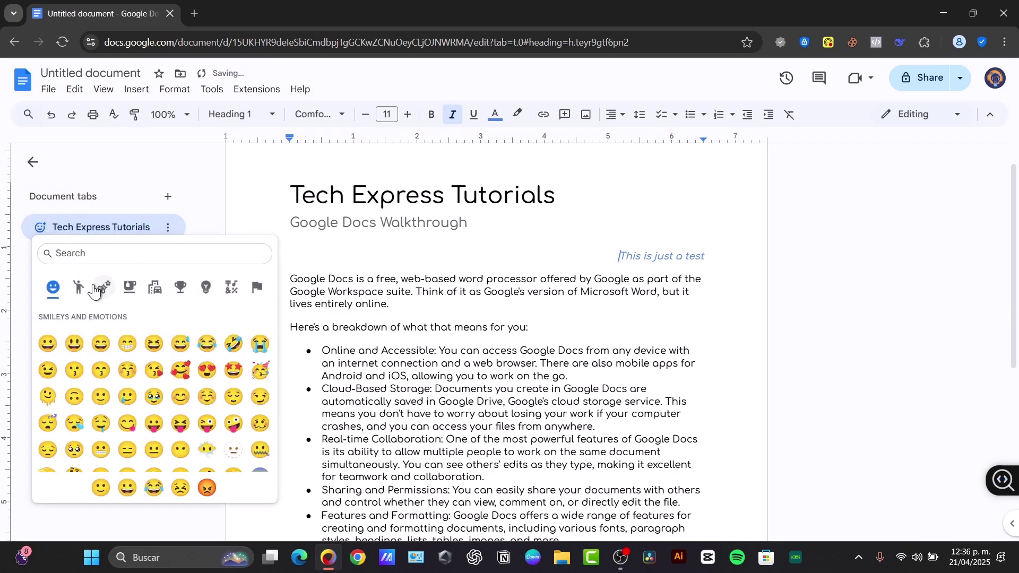
pyautogui.click(130, 287)
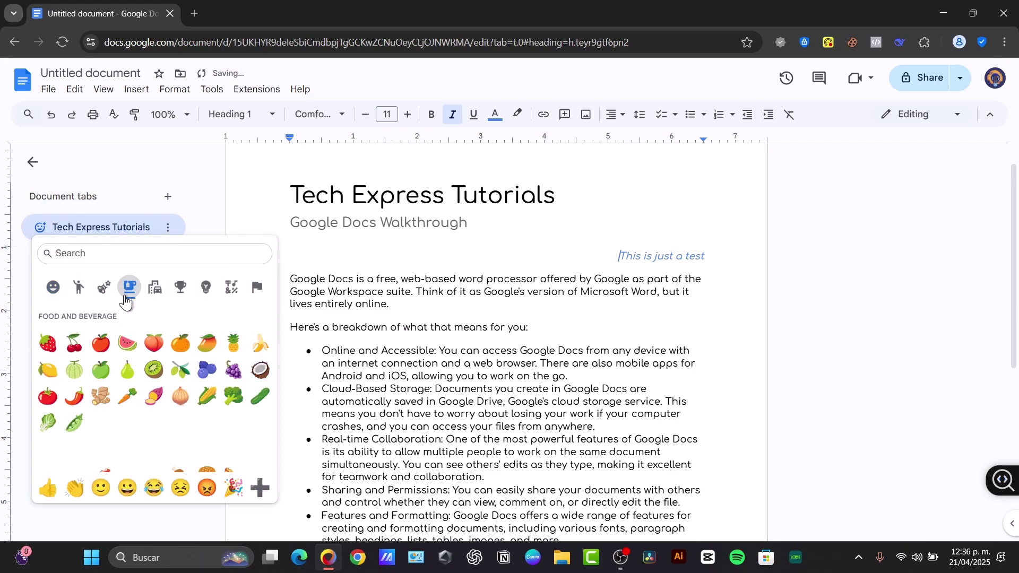
pyautogui.click(131, 342)
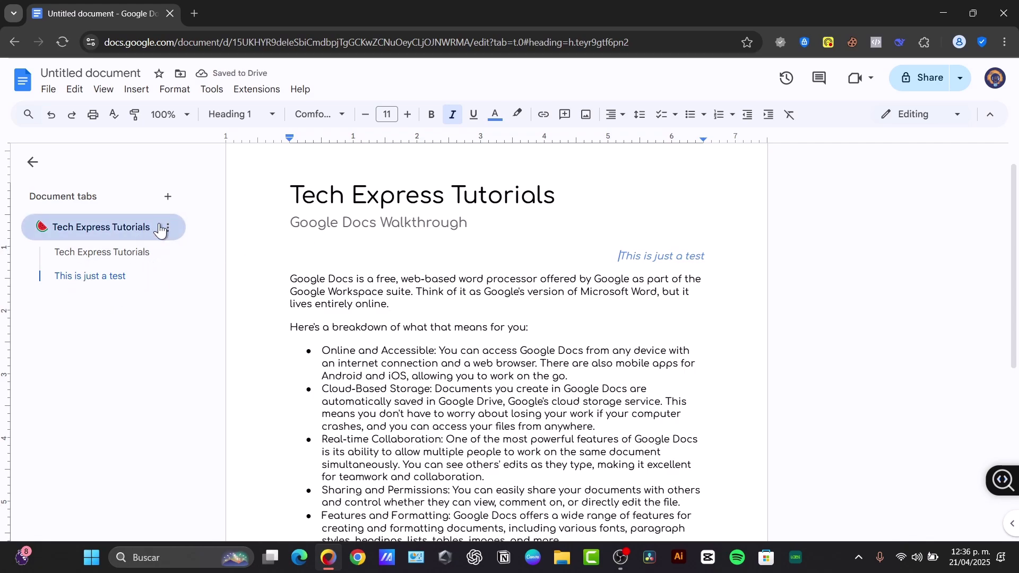
# Step: Add an 'Another Tutorial' line on a new page and style it as Title
pyautogui.scroll(-6, 493, 308)
pyautogui.click(591, 443)
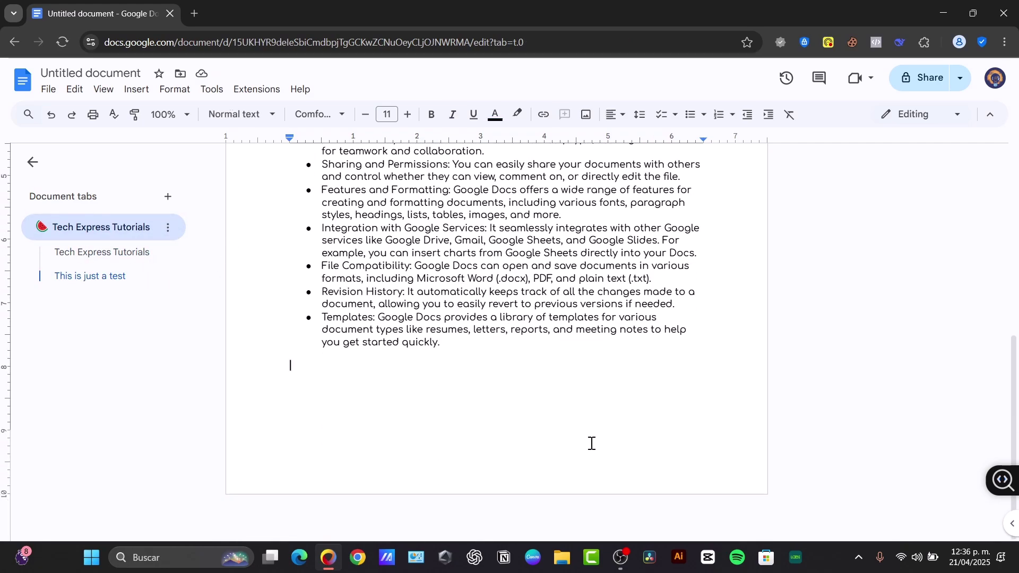
pyautogui.press('Return')
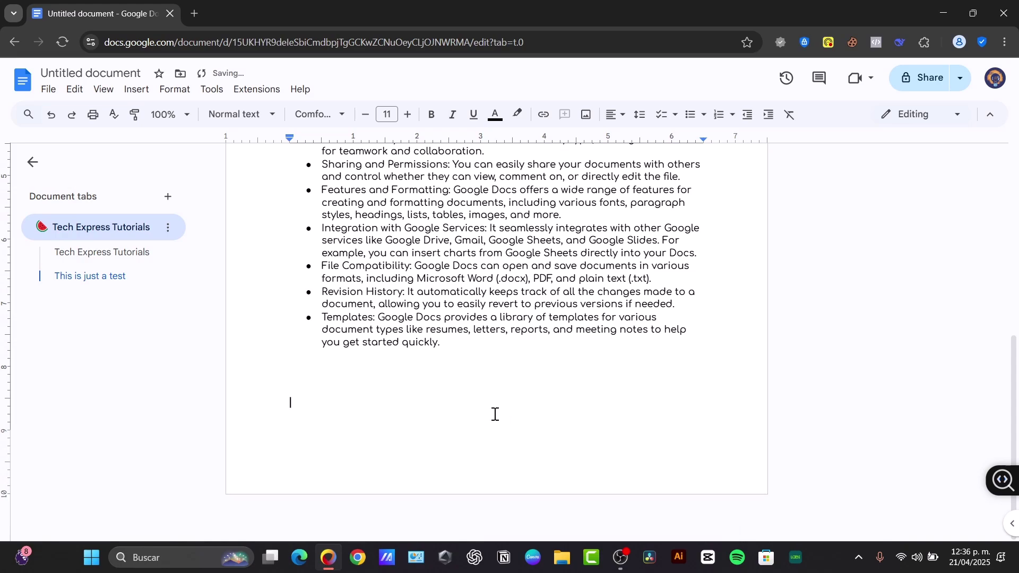
pyautogui.rightClick(325, 370)
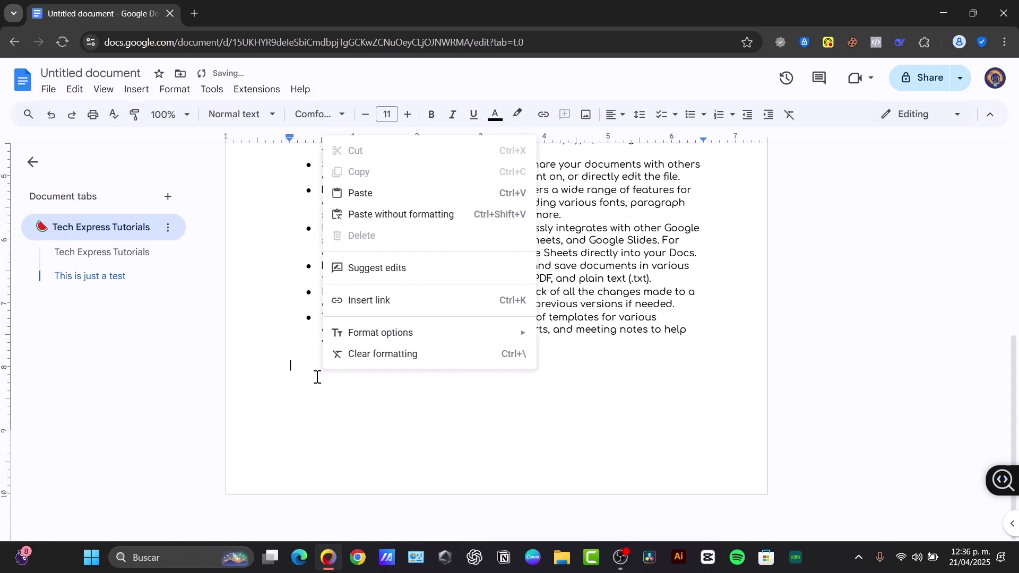
pyautogui.doubleClick(324, 328)
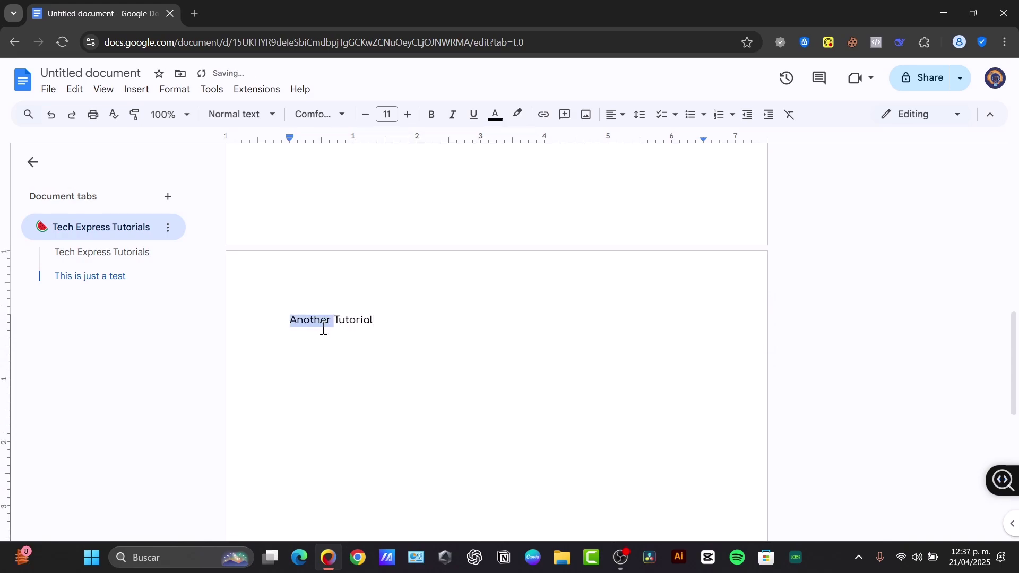
pyautogui.tripleClick(324, 328)
pyautogui.click(257, 118)
pyautogui.moveTo(281, 183)
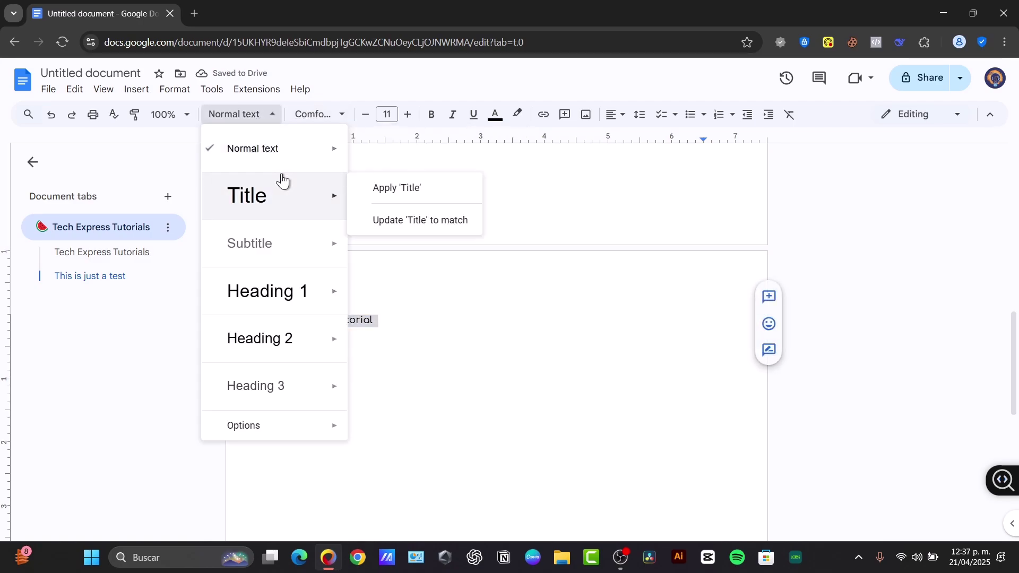
pyautogui.click(419, 190)
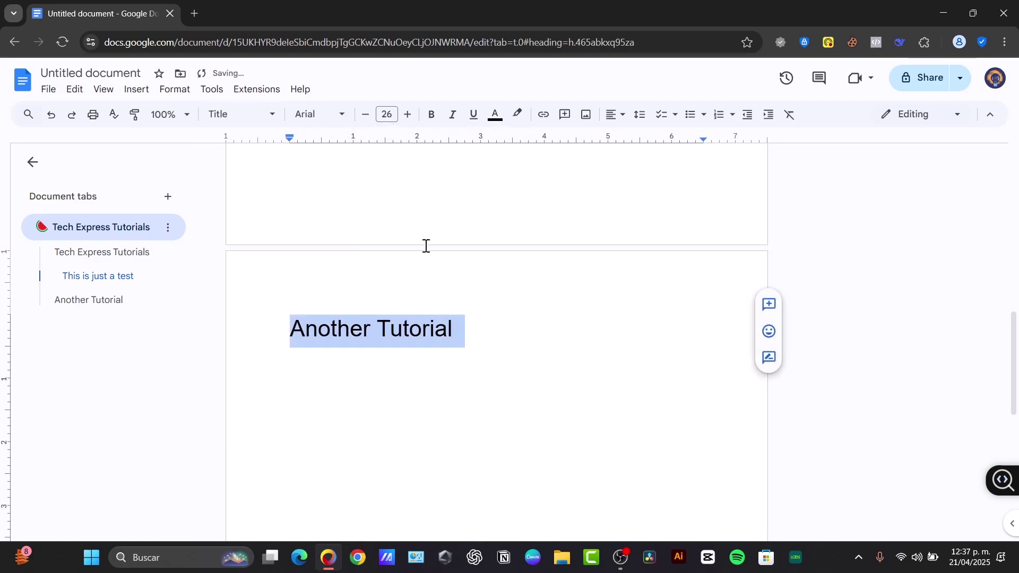
# Step: Browse the tab's heading outline, collapsing and expanding it to revisit the headings
pyautogui.click(84, 312)
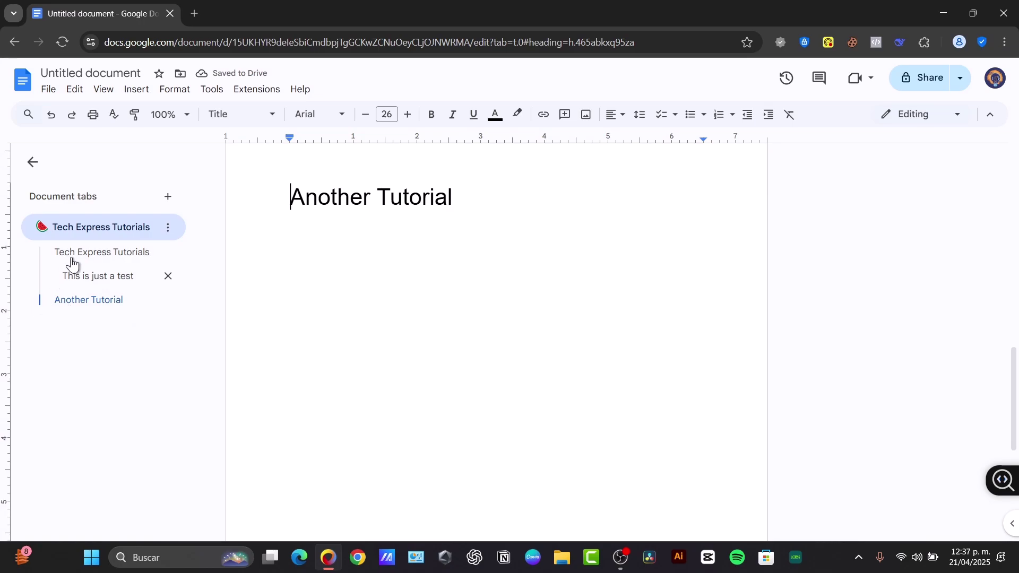
pyautogui.click(91, 227)
pyautogui.click(118, 233)
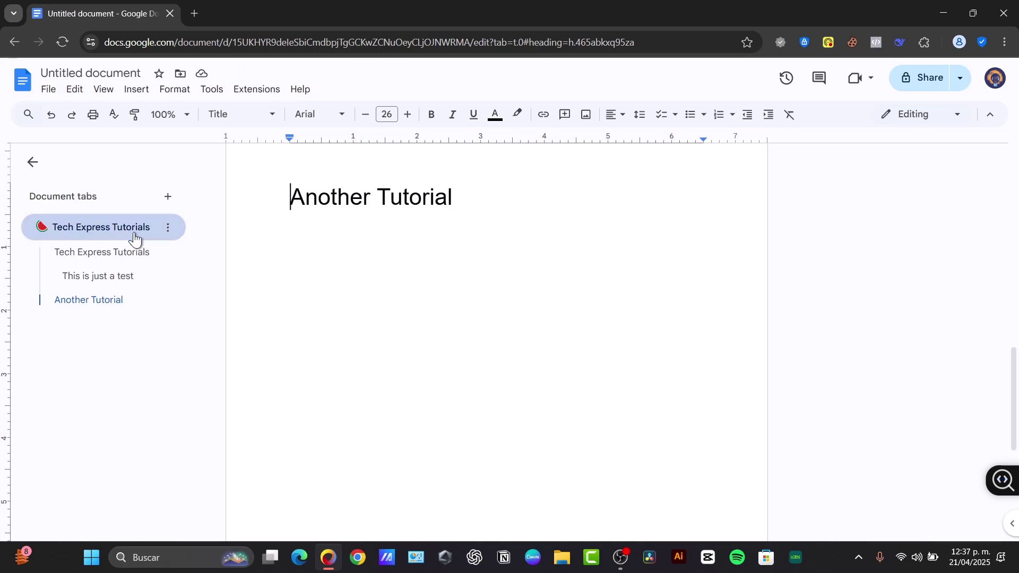
pyautogui.click(120, 283)
pyautogui.scroll(2, 375, 266)
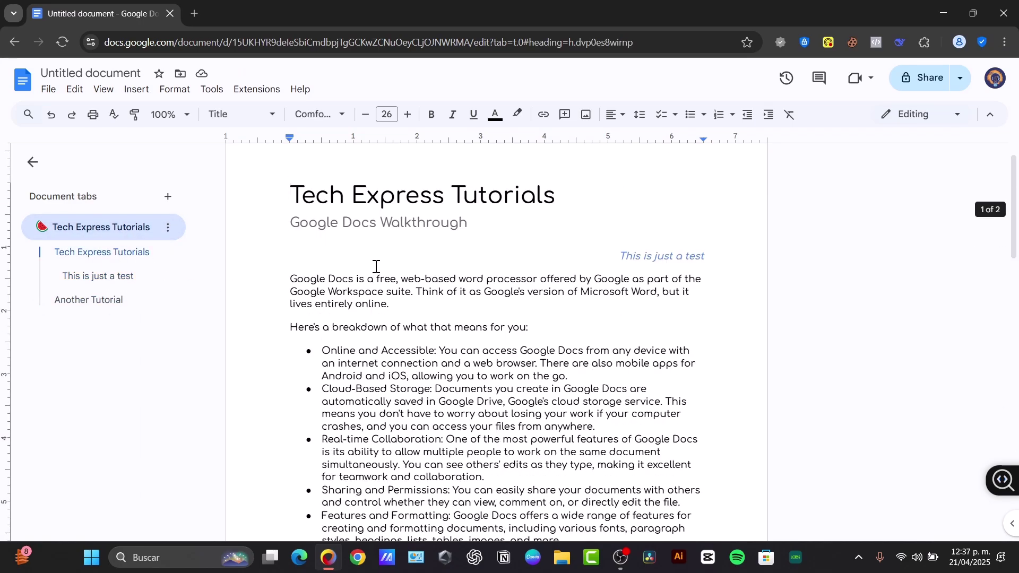
pyautogui.scroll(-15, 579, 330)
# Step: Insert the third result of a web image search for 'google docs' at the document top
pyautogui.scroll(4, 644, 262)
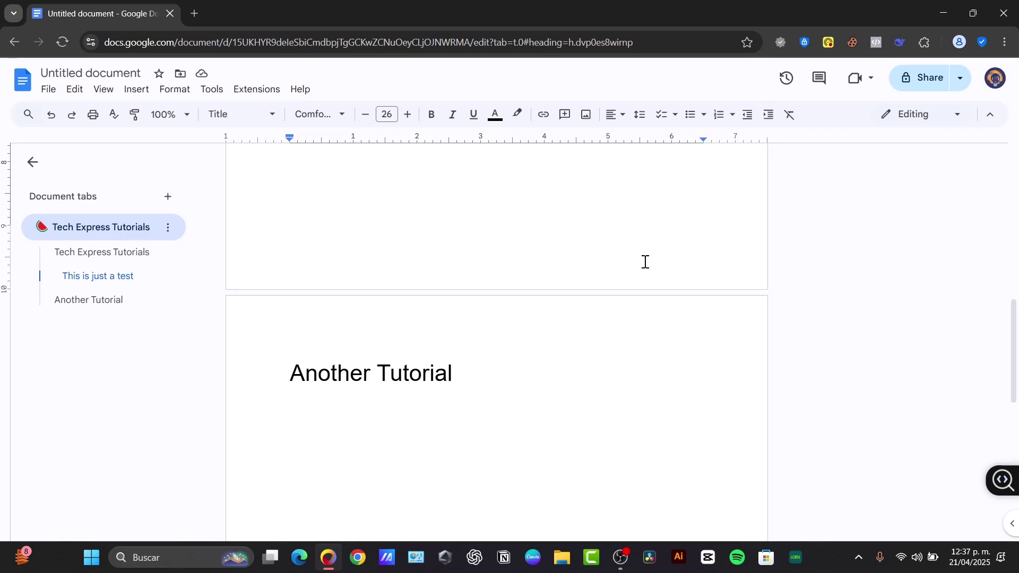
pyautogui.scroll(10, 623, 298)
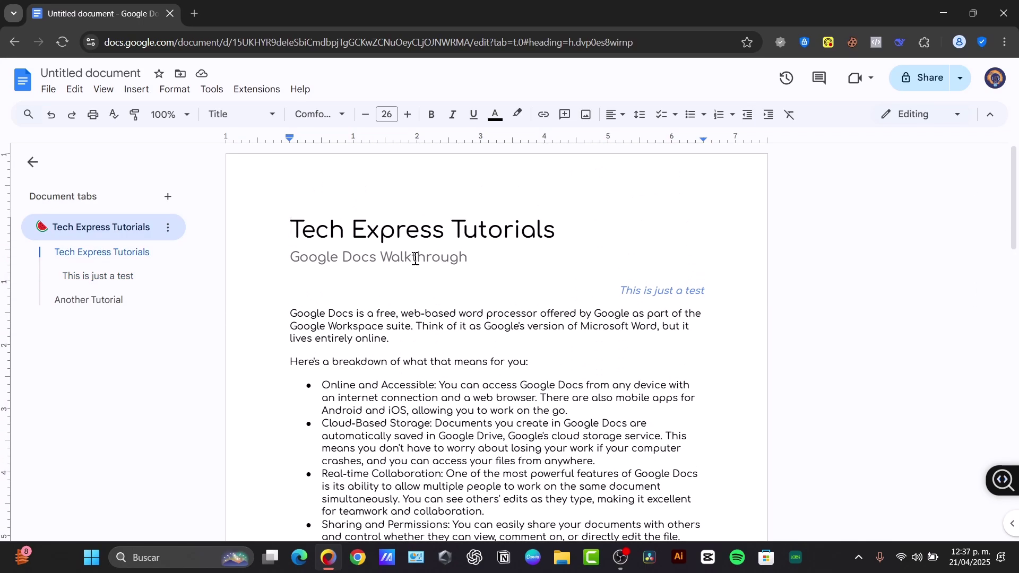
pyautogui.click(134, 90)
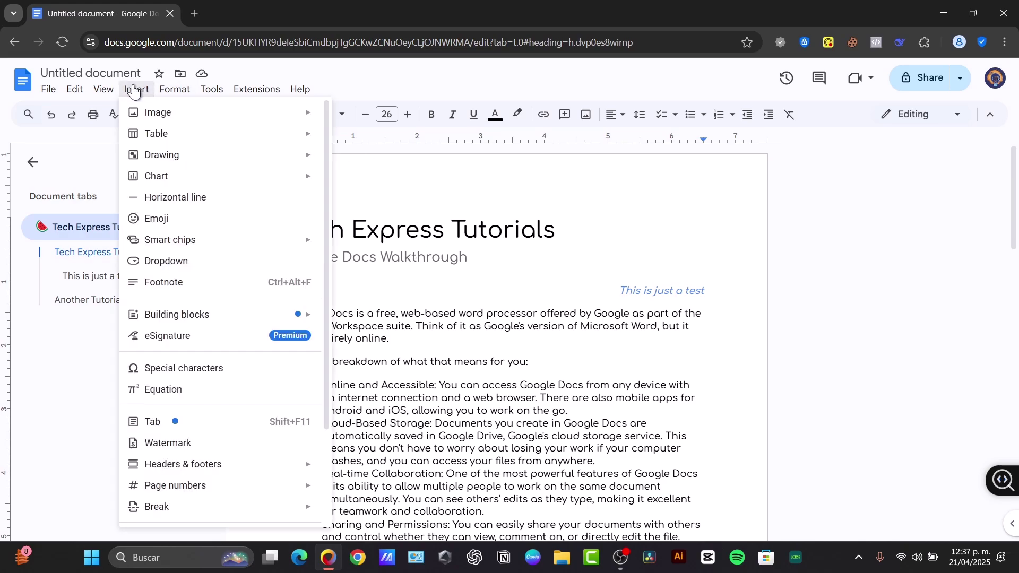
pyautogui.moveTo(175, 113)
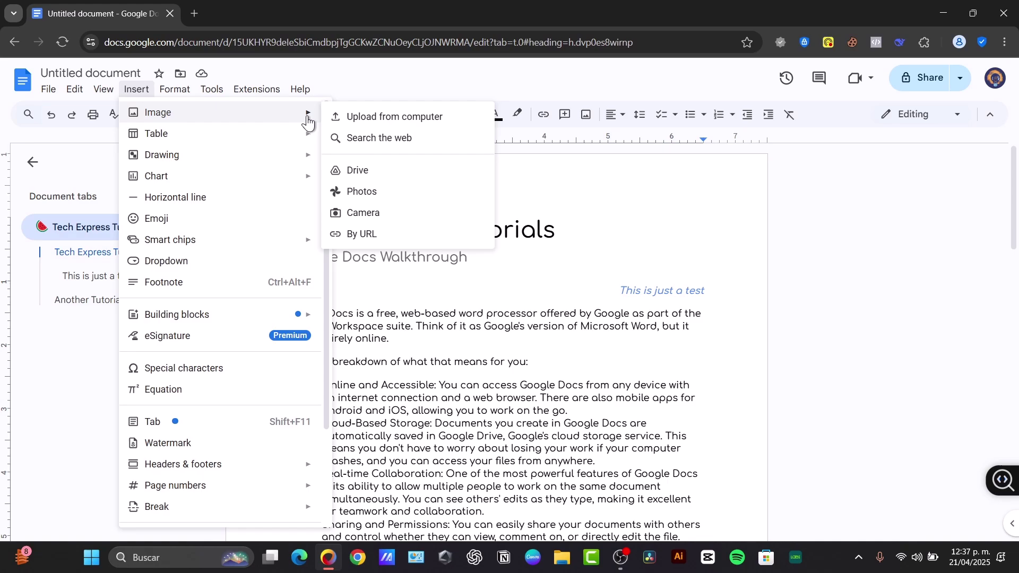
pyautogui.click(409, 144)
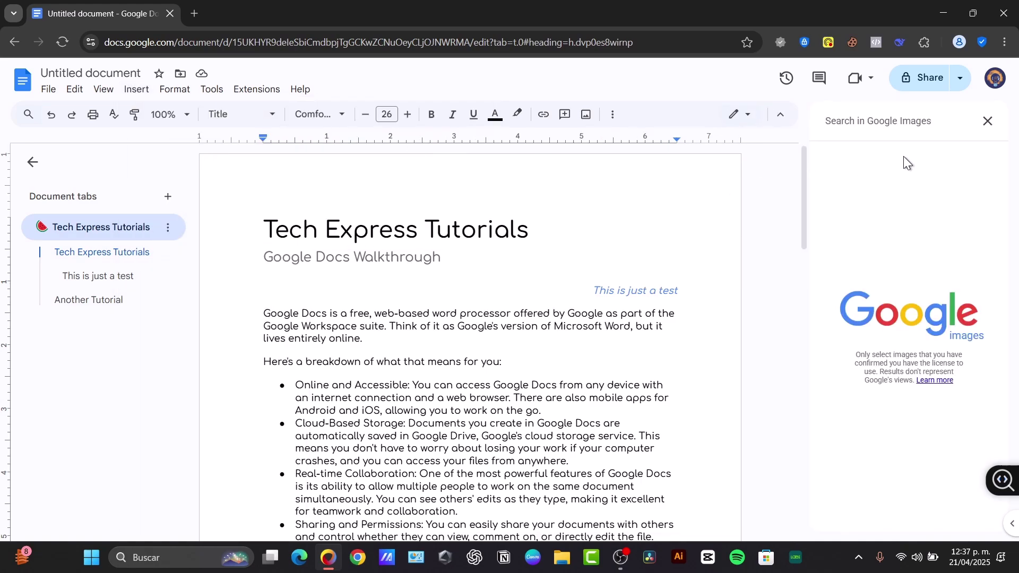
pyautogui.write('google docs')
pyautogui.press('Return')
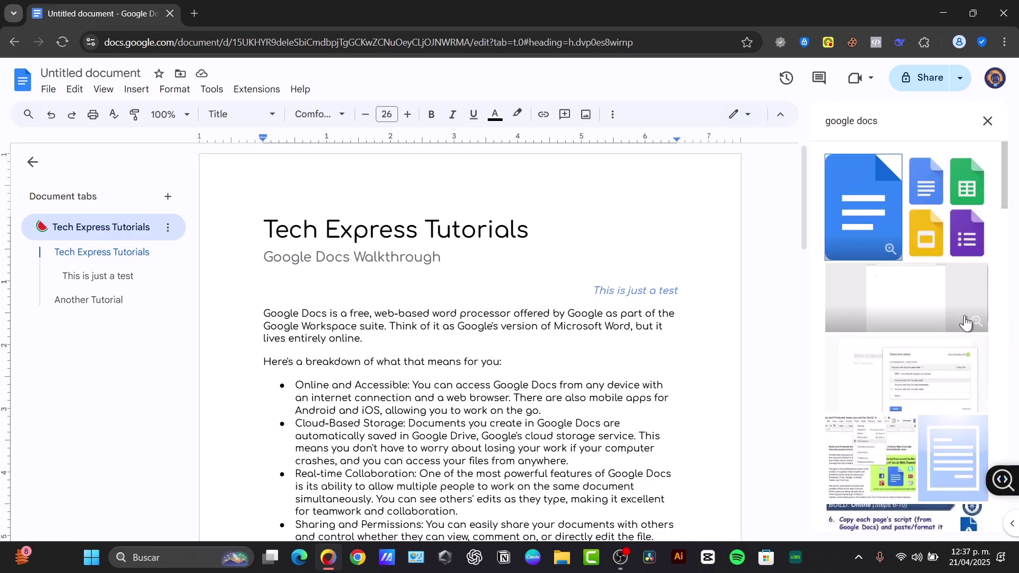
pyautogui.click(929, 390)
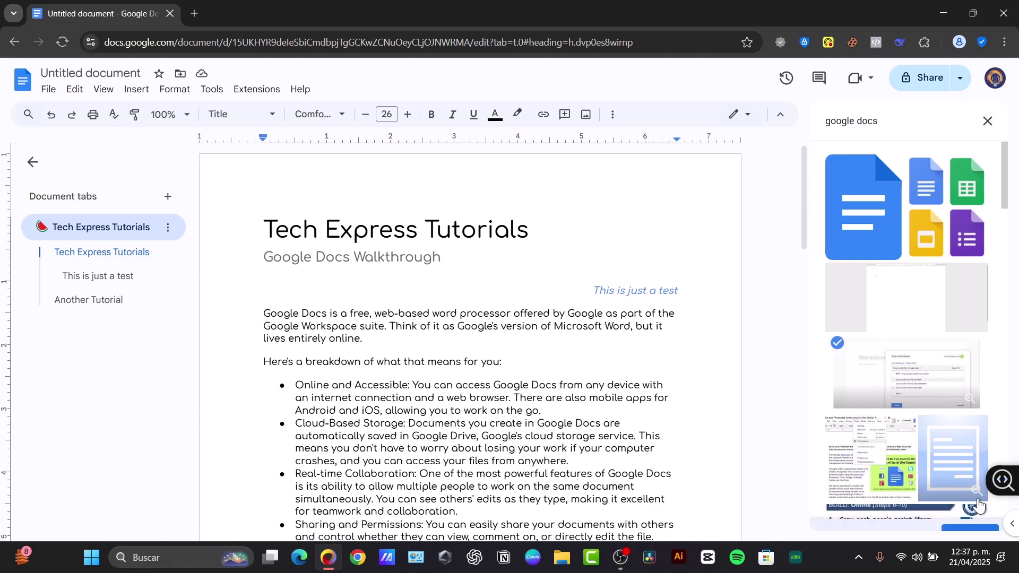
pyautogui.click(967, 512)
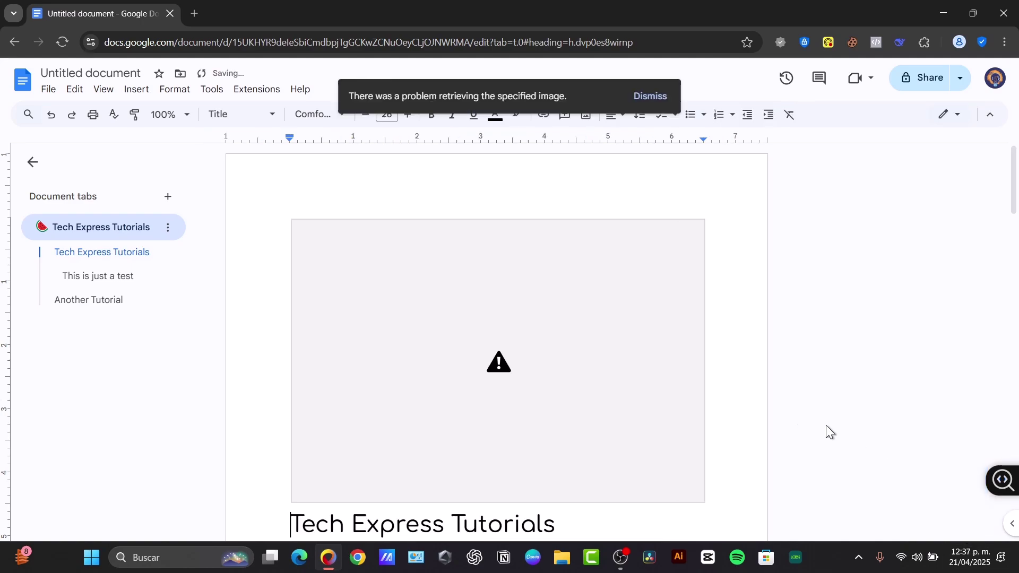
# Step: Shrink the image to about a third of its size and drag it into the bullet list
pyautogui.click(552, 377)
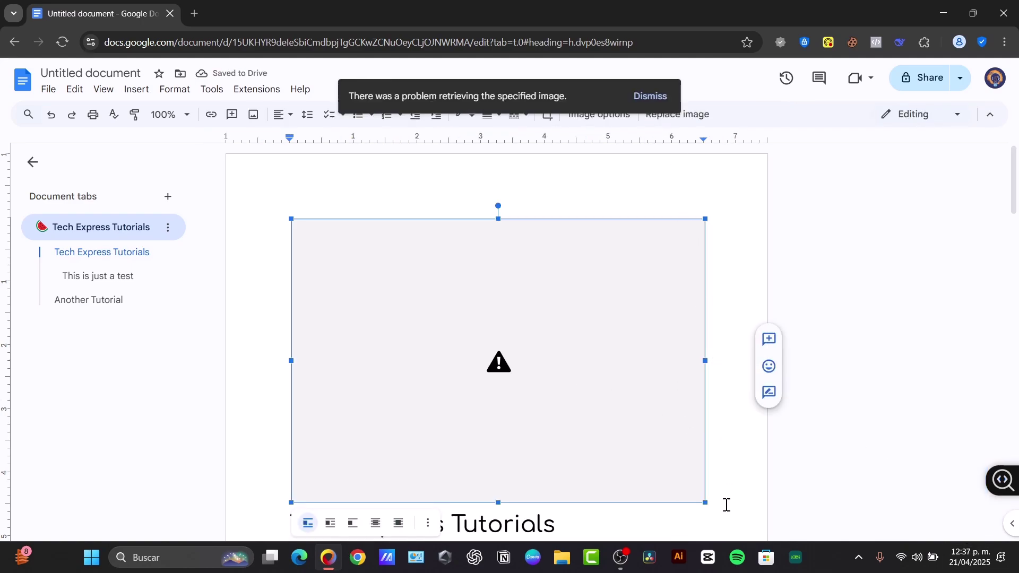
pyautogui.moveTo(706, 501); pyautogui.dragTo(417, 254)
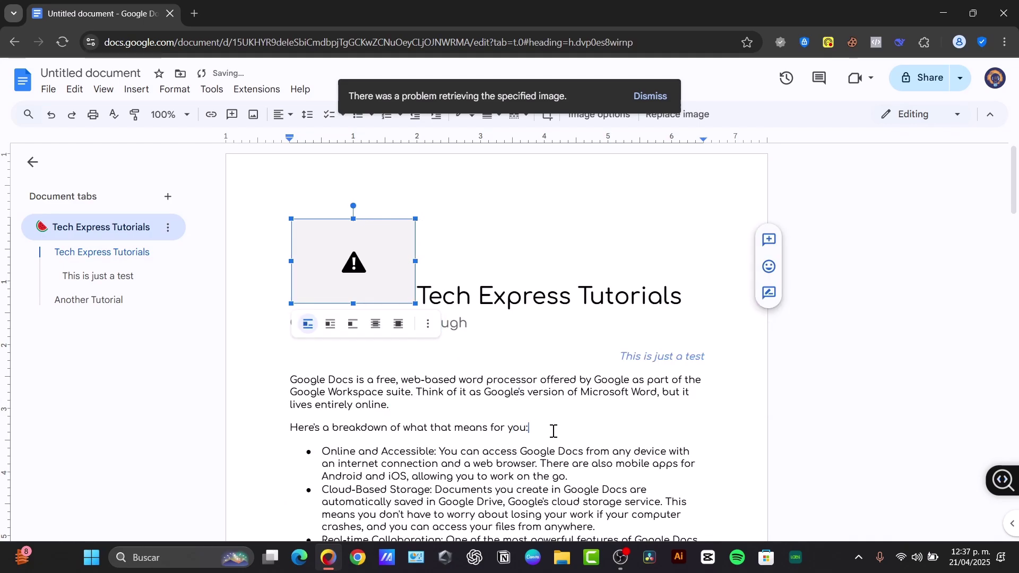
pyautogui.moveTo(553, 431); pyautogui.dragTo(553, 431)
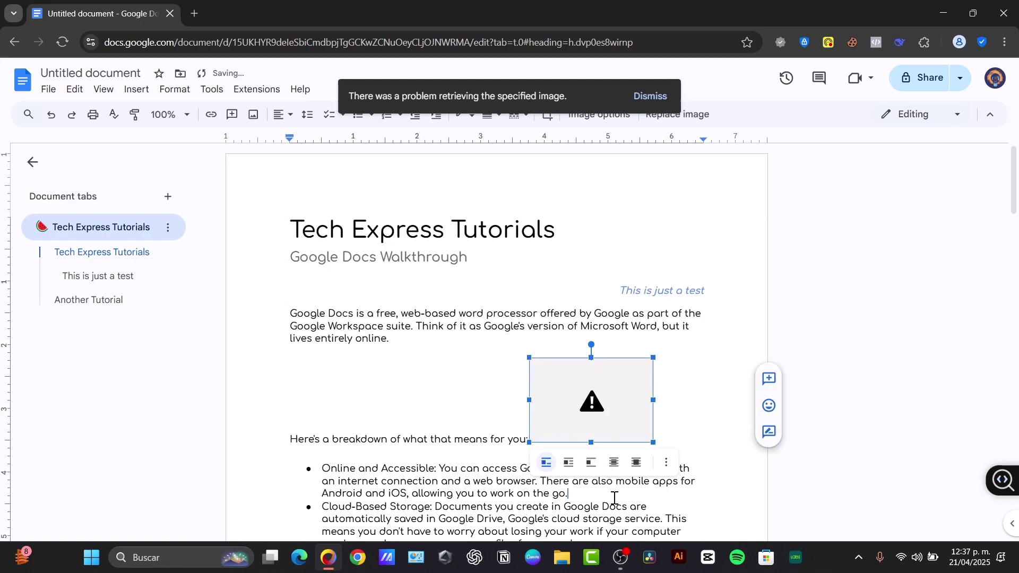
pyautogui.moveTo(615, 497); pyautogui.dragTo(613, 498)
pyautogui.scroll(-5, 628, 440)
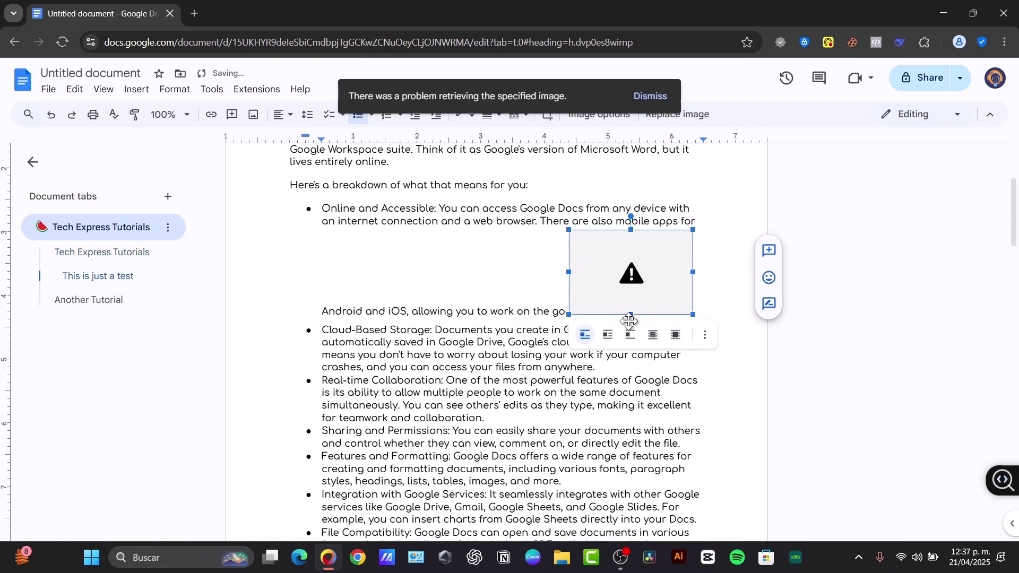
# Step: Wrap text around the image with a 1/8" margin beside the Cloud-Based Storage bullet
pyautogui.click(610, 334)
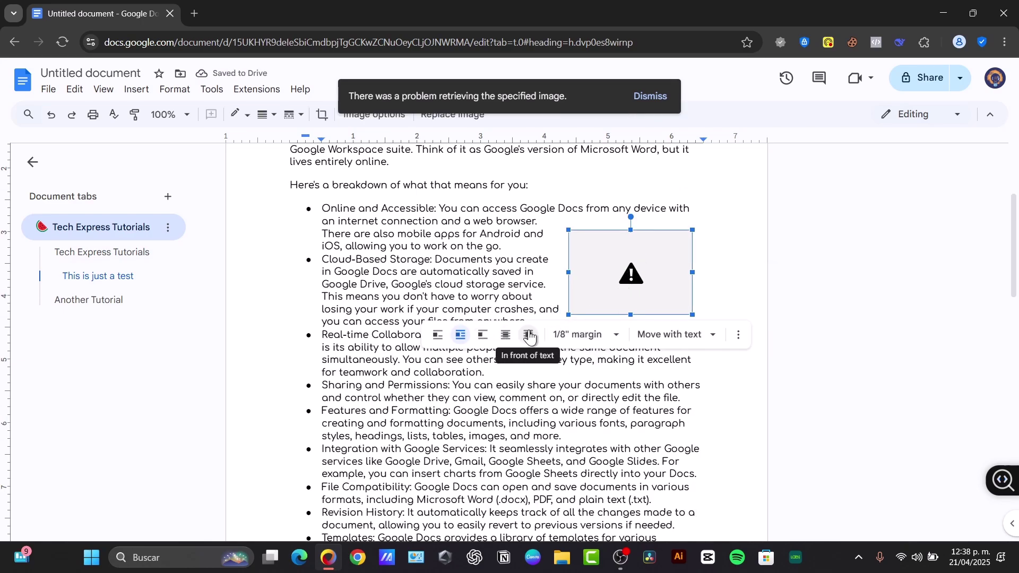
pyautogui.click(585, 335)
pyautogui.click(596, 202)
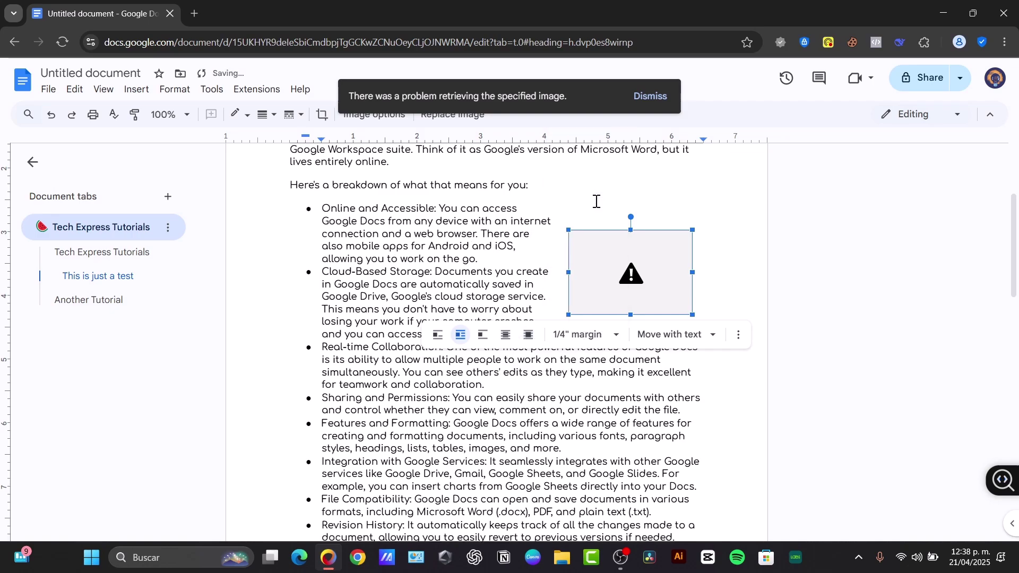
pyautogui.click(595, 327)
pyautogui.click(608, 182)
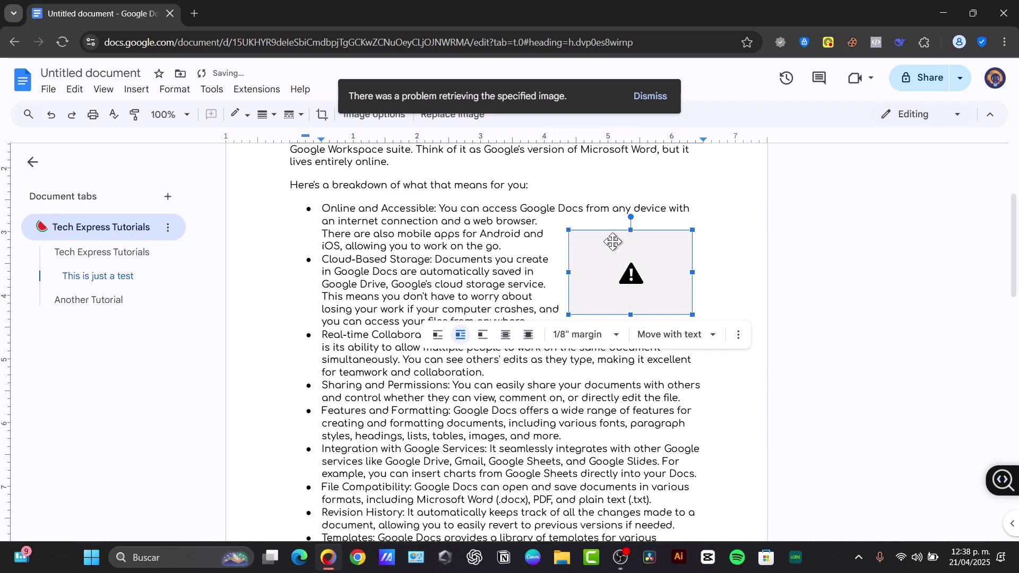
pyautogui.moveTo(619, 284); pyautogui.dragTo(621, 306)
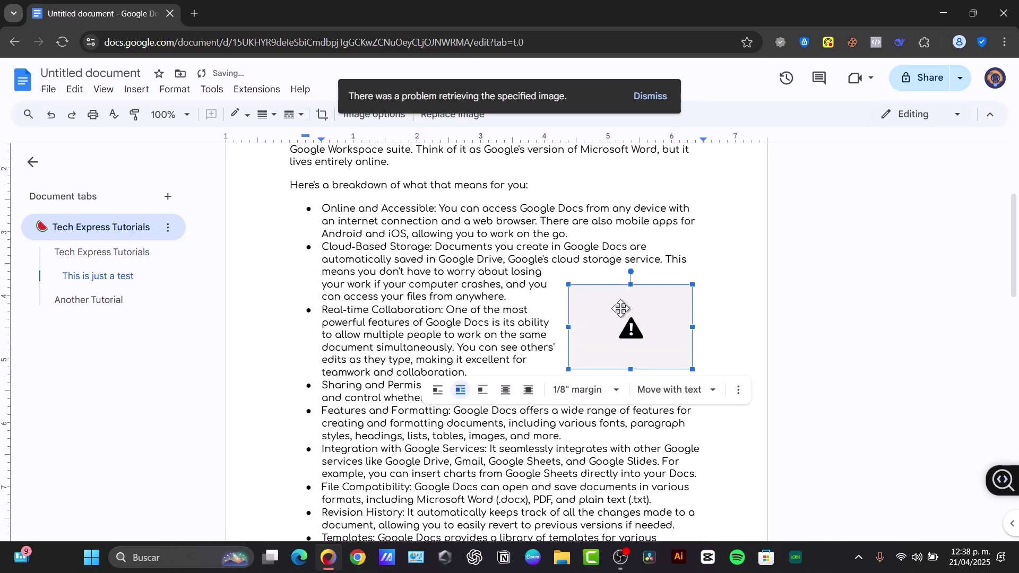
pyautogui.click(748, 313)
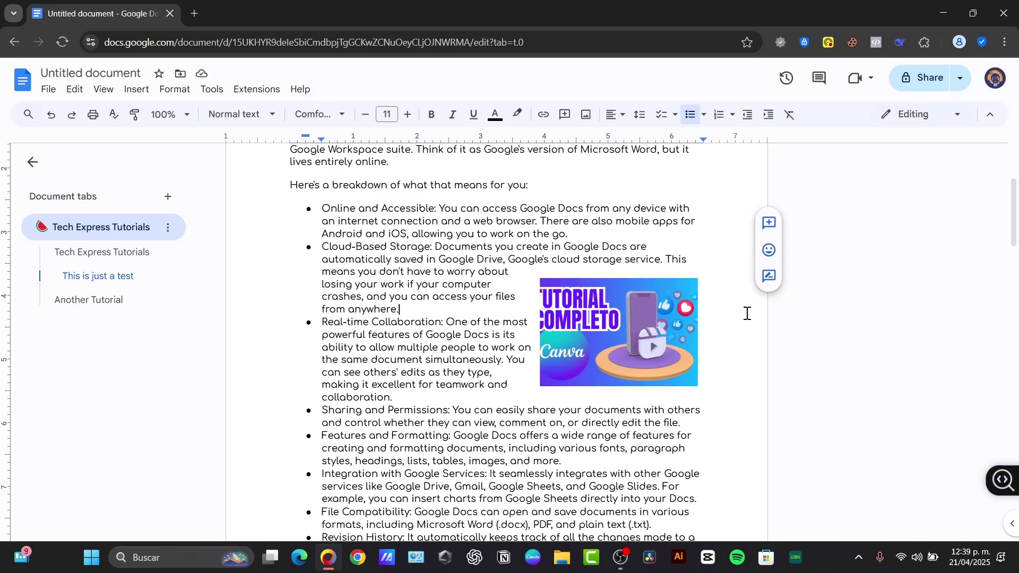
# Step: Append "For more info click here" to the end of the last bullet
pyautogui.scroll(-10, 660, 364)
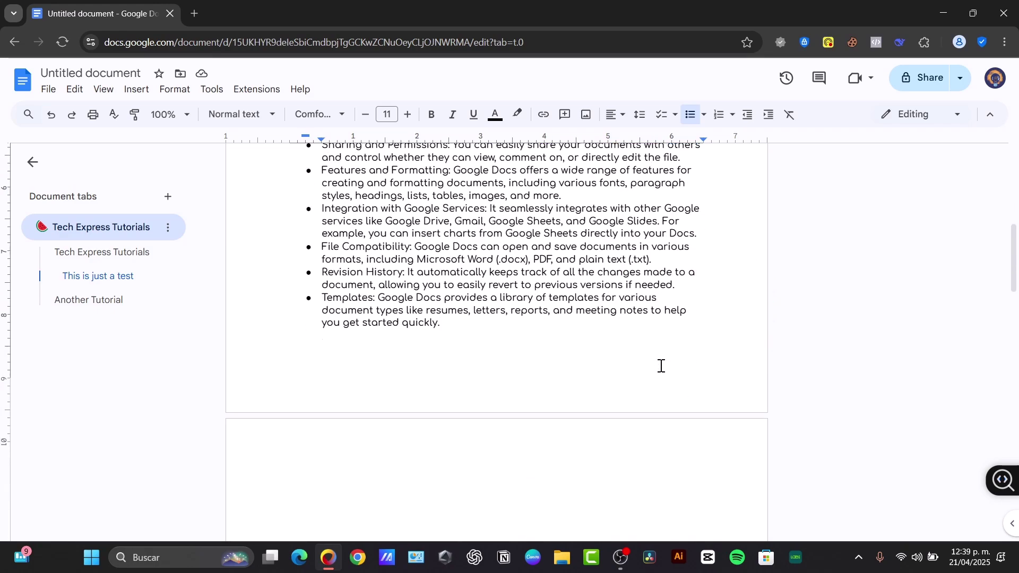
pyautogui.click(563, 260)
pyautogui.scroll(-1, 552, 268)
pyautogui.scroll(4, 546, 278)
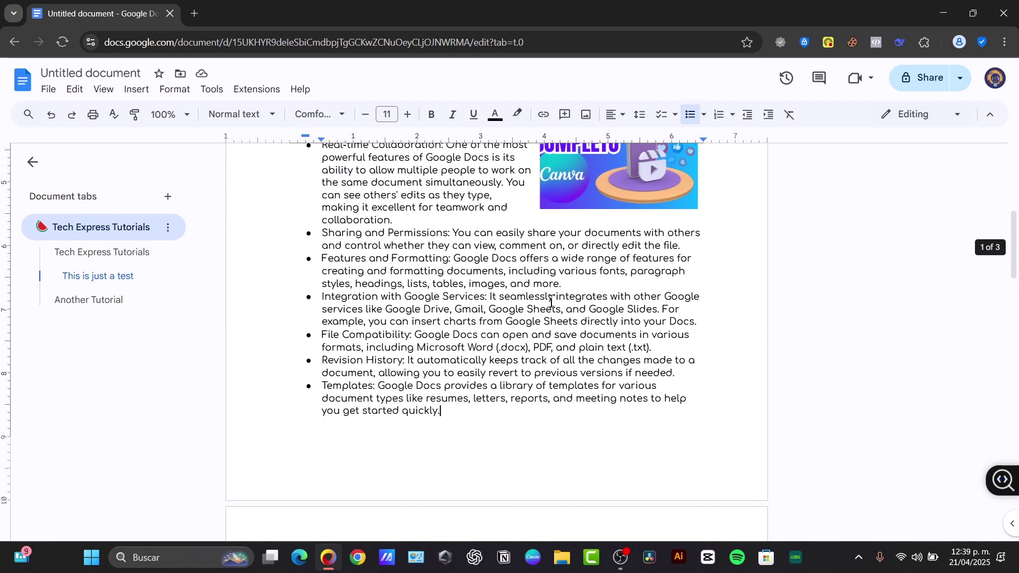
pyautogui.write('For more info click here')
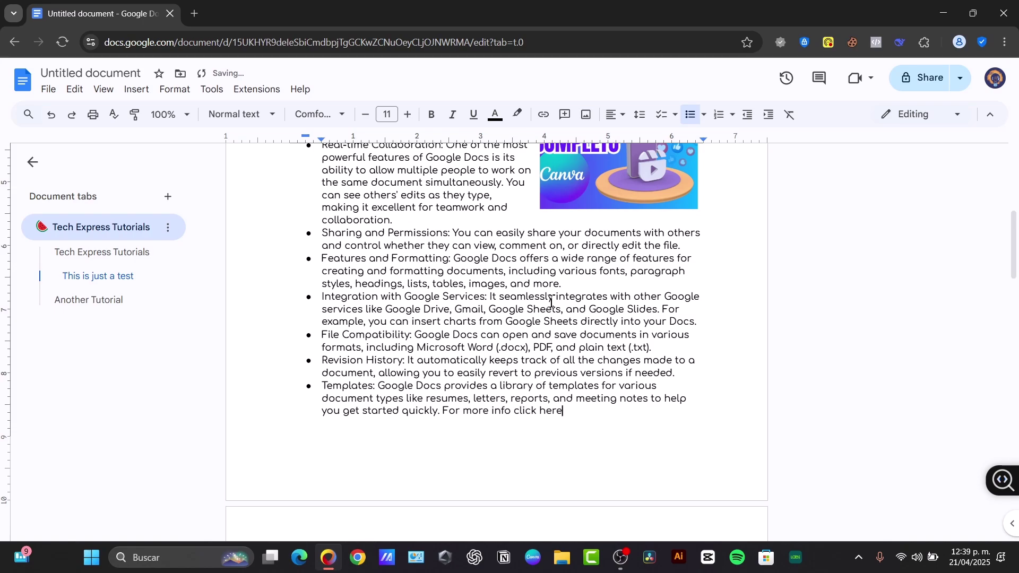
pyautogui.moveTo(561, 411); pyautogui.dragTo(512, 416)
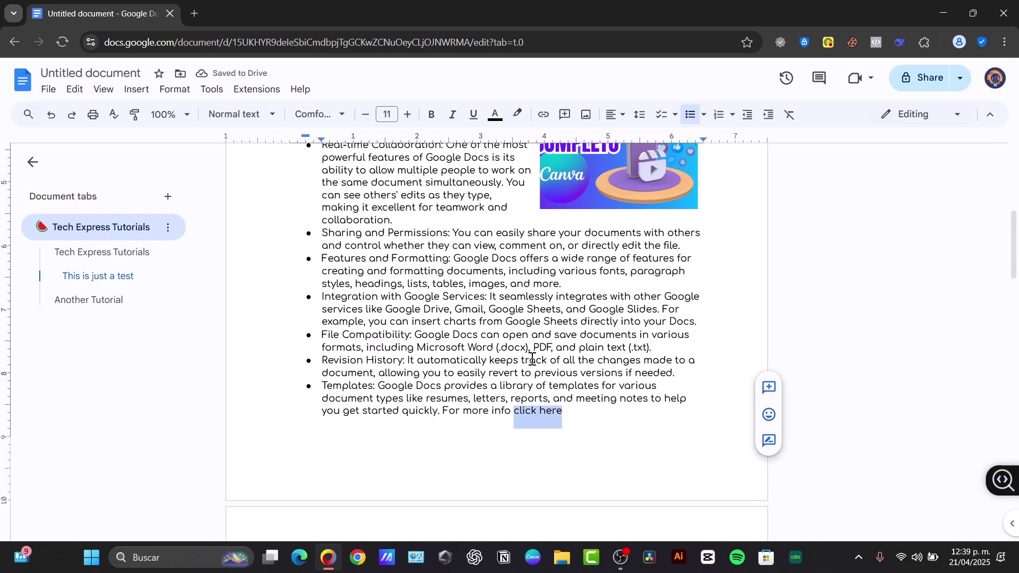
pyautogui.click(545, 120)
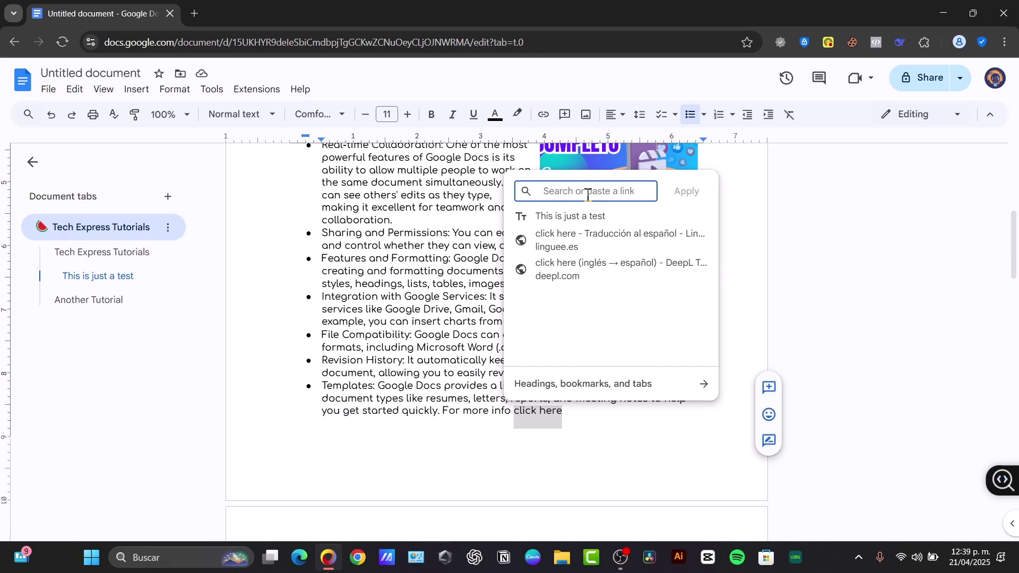
pyautogui.write('www.youtube')
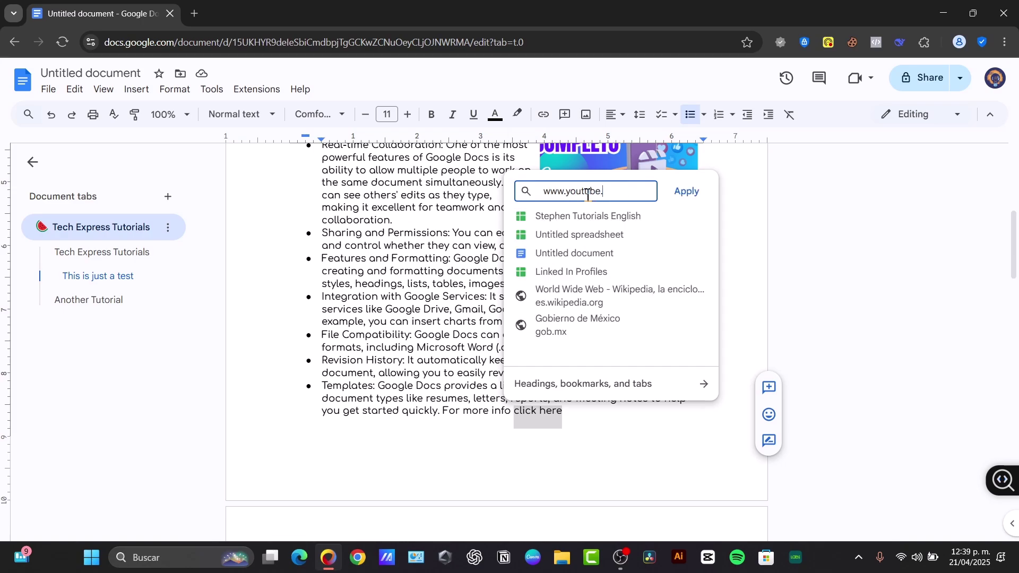
pyautogui.write('.')
pyautogui.press('BackSpace')
pyautogui.write('.com')
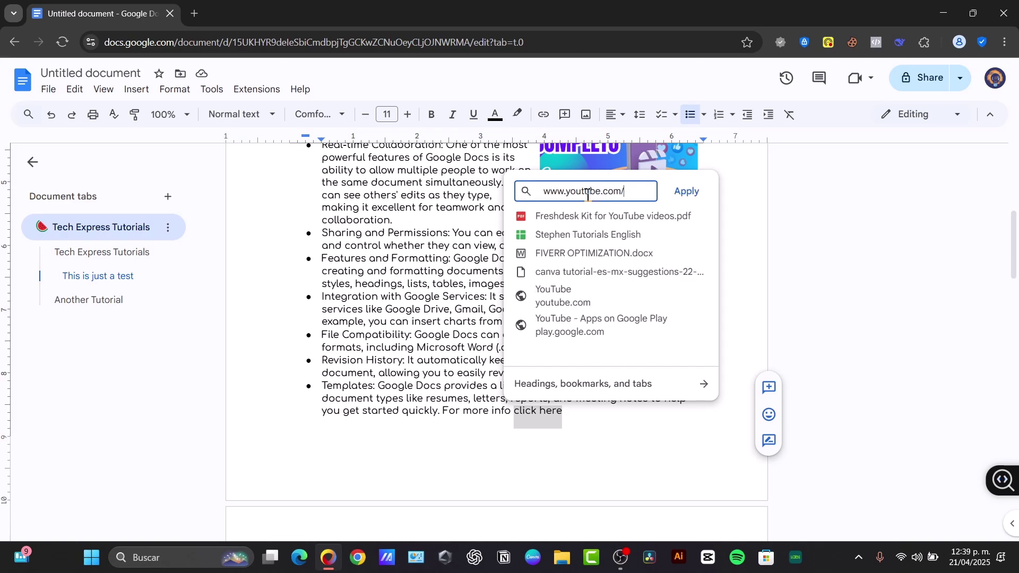
pyautogui.write('/tech.express')
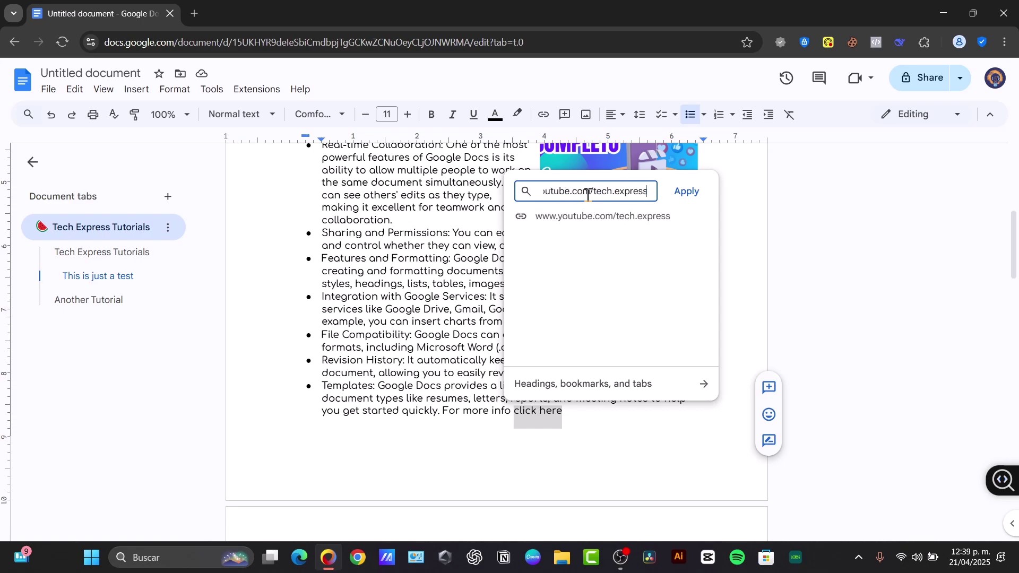
pyautogui.click(687, 192)
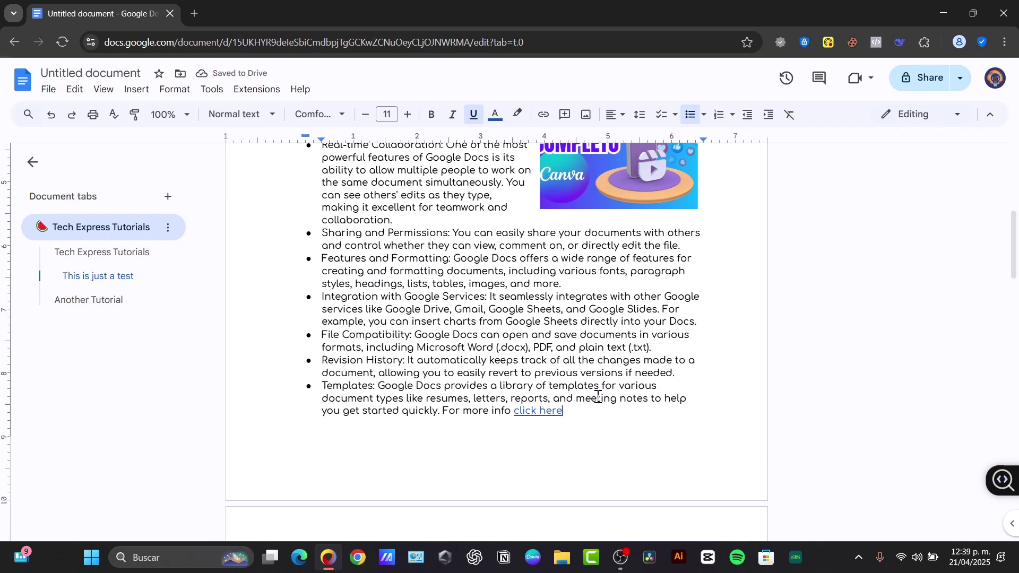
# Step: Insert one ⇐ leftwards double arrow from Special characters right after the "click here" link
pyautogui.click(136, 91)
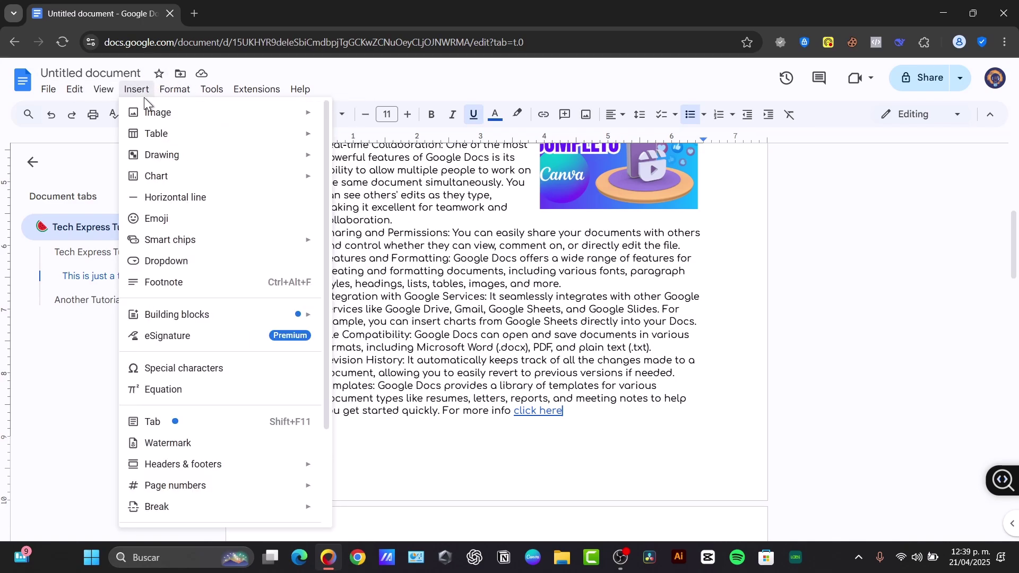
pyautogui.click(237, 367)
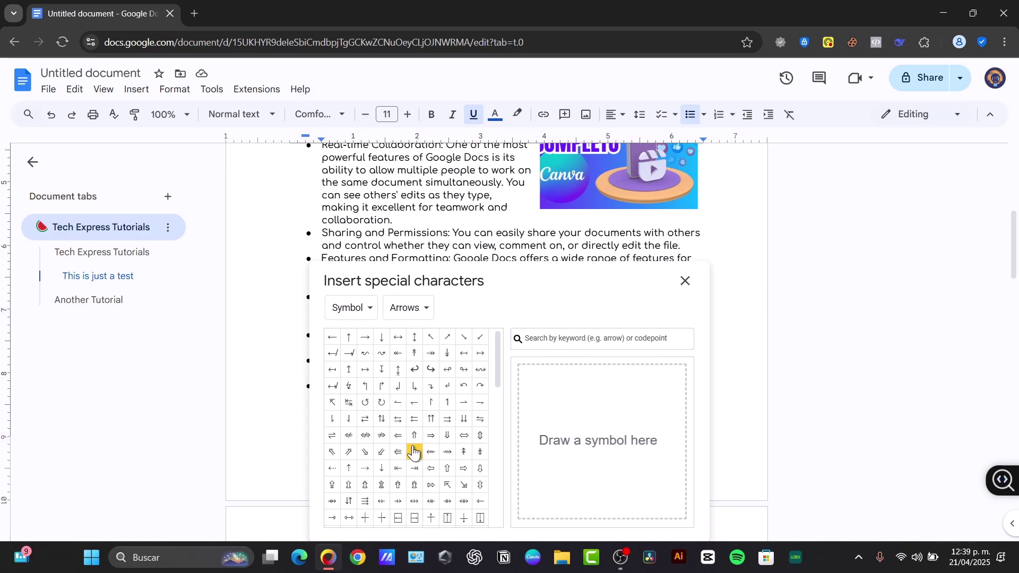
pyautogui.moveTo(396, 463)
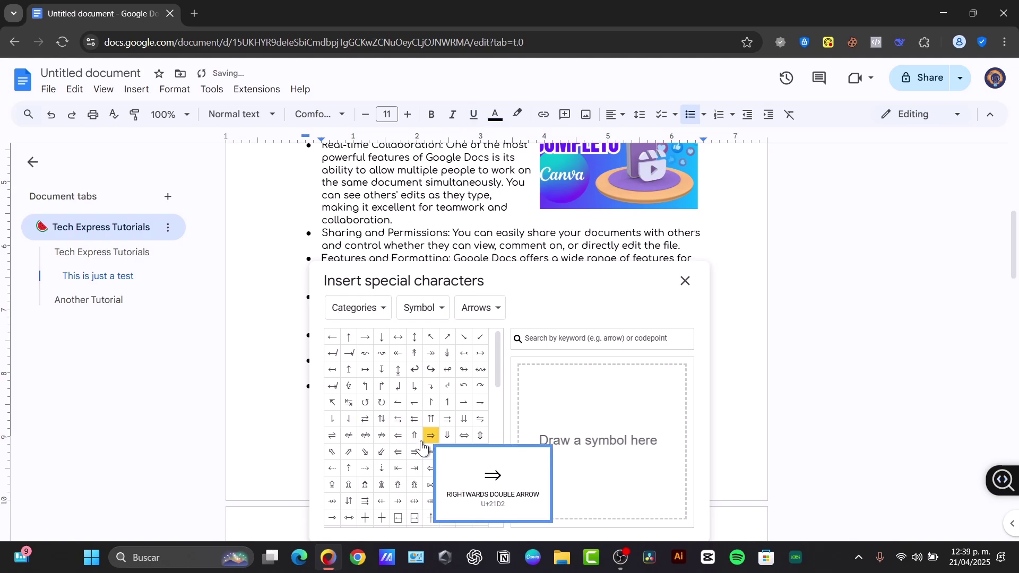
pyautogui.click(684, 281)
pyautogui.press('BackSpace')
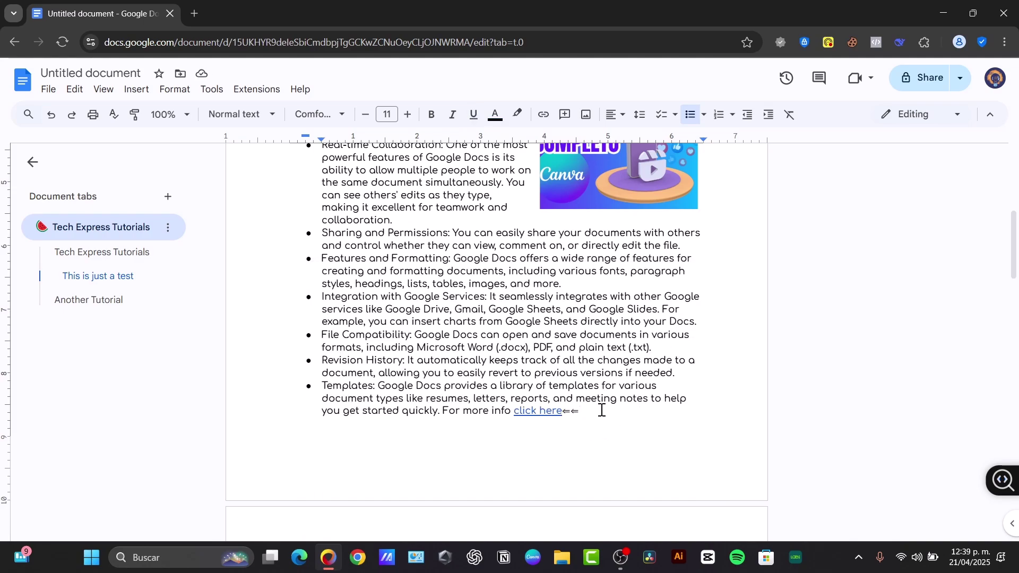
pyautogui.scroll(-3, 587, 439)
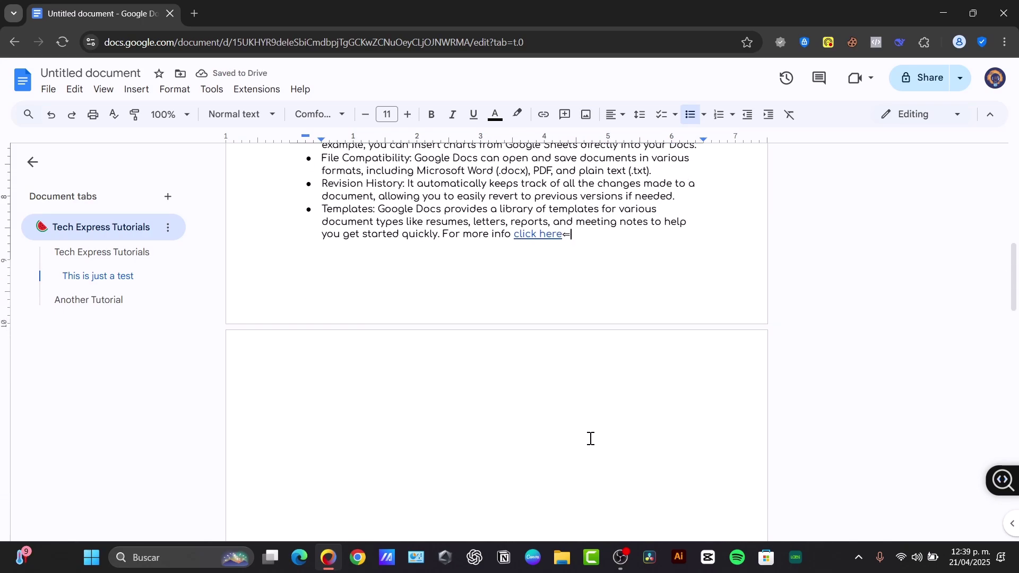
pyautogui.scroll(6, 549, 434)
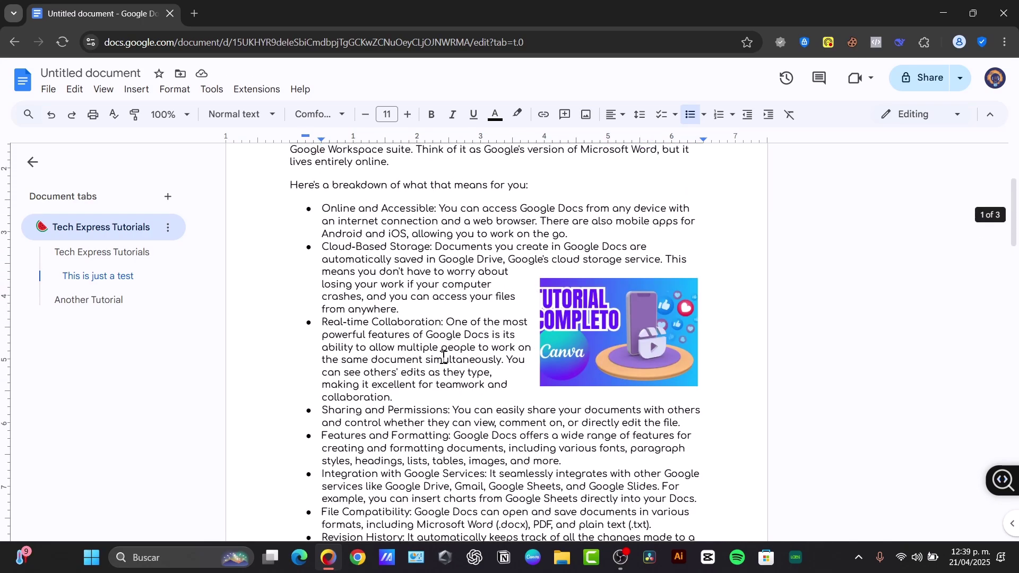
pyautogui.scroll(-6, 421, 402)
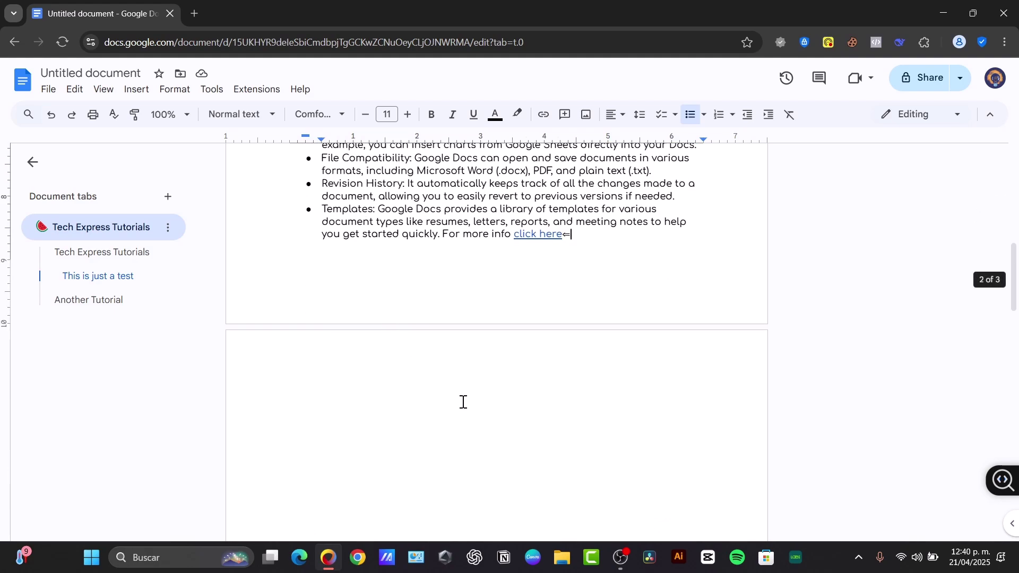
pyautogui.scroll(3, 473, 312)
pyautogui.moveTo(323, 233); pyautogui.dragTo(406, 247)
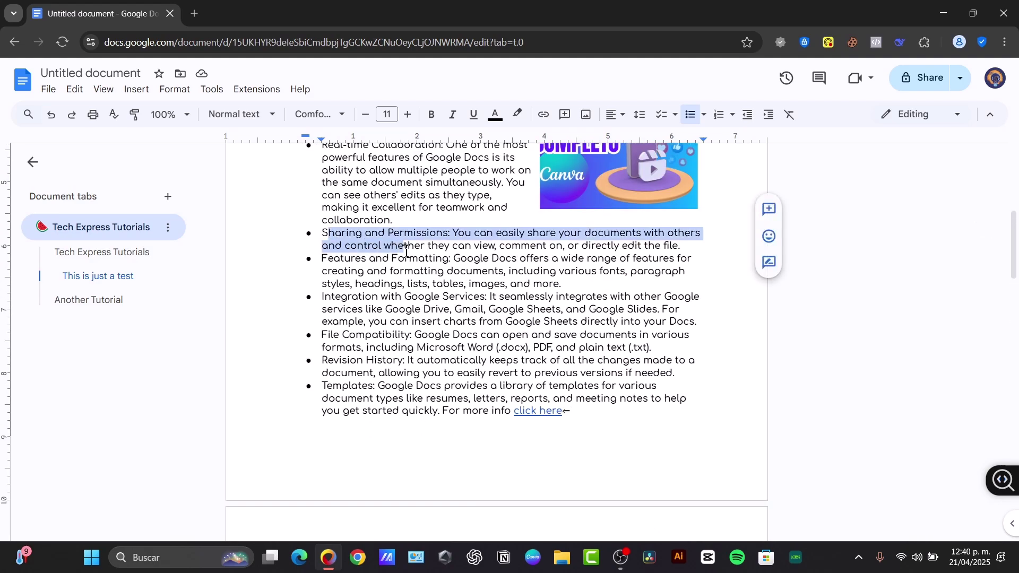
pyautogui.click(322, 233)
pyautogui.moveTo(322, 232); pyautogui.dragTo(579, 284)
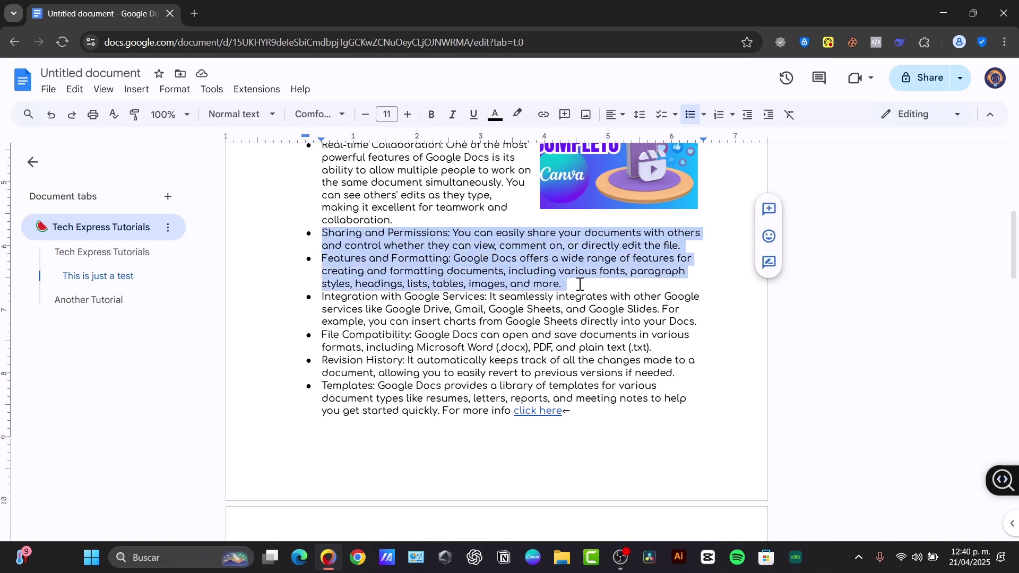
pyautogui.click(692, 115)
pyautogui.click(690, 114)
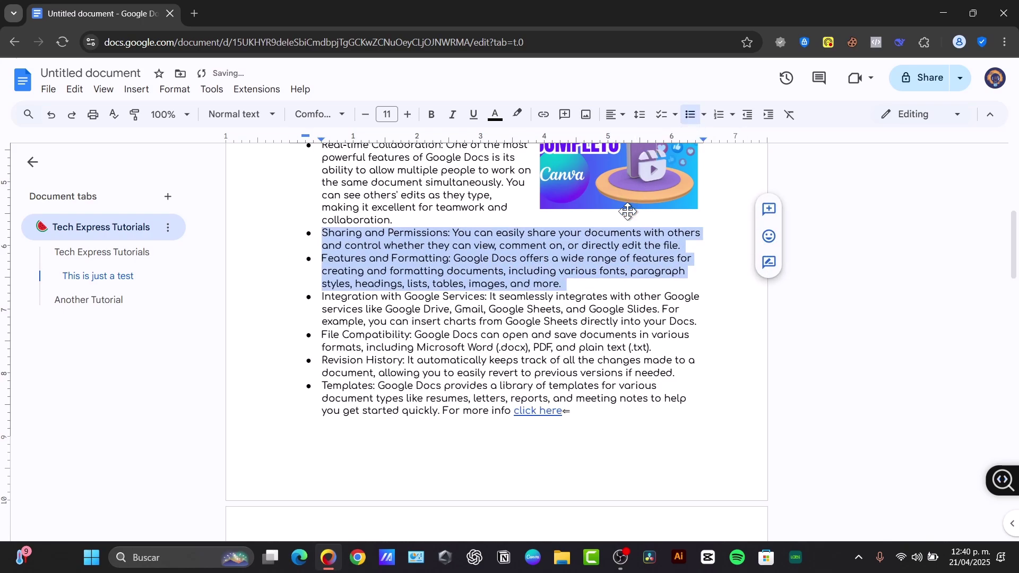
pyautogui.scroll(3, 628, 221)
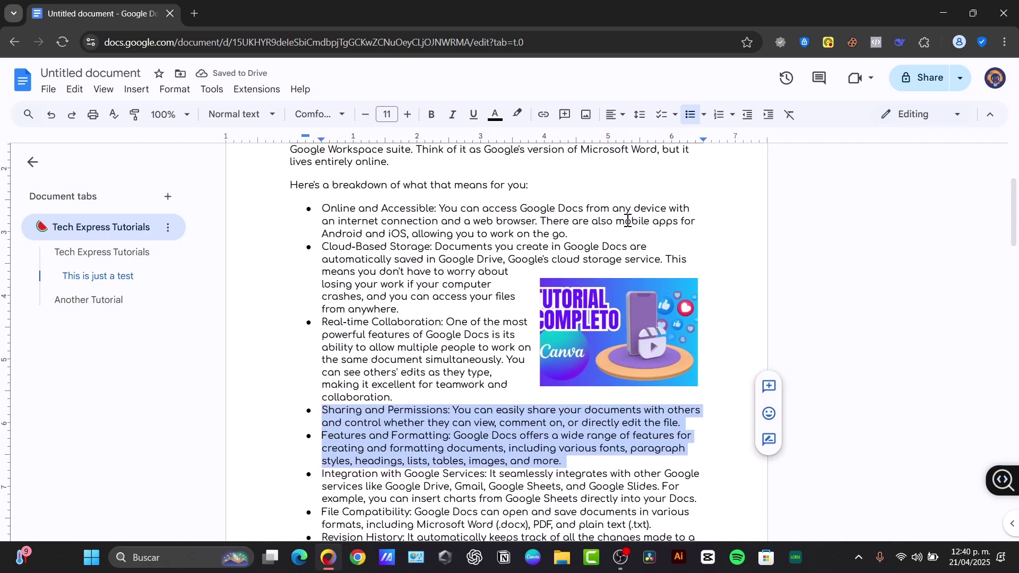
# Step: Title the document "Tech Express Tutorials" and check its Drive save status
pyautogui.click(95, 67)
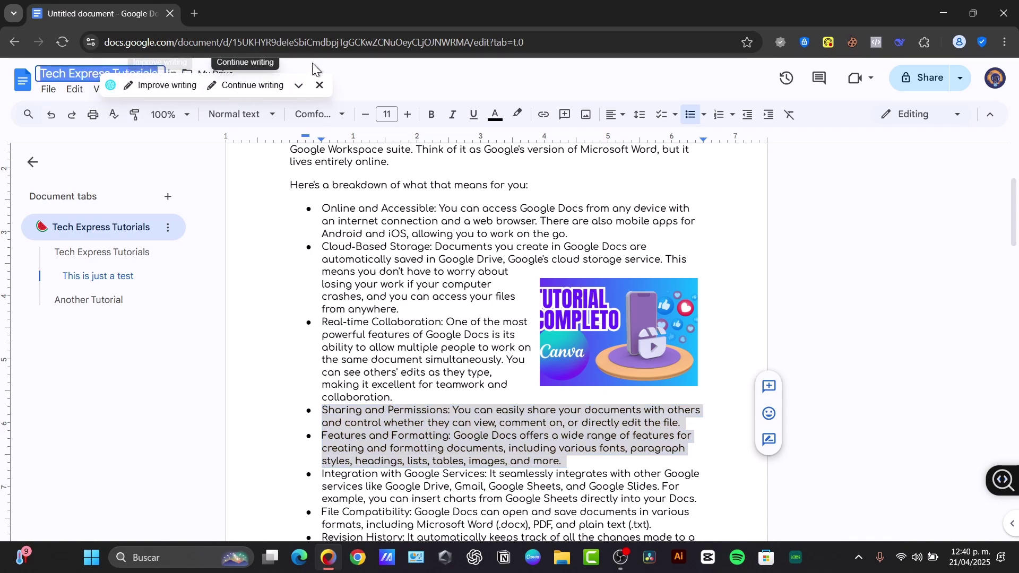
pyautogui.click(319, 85)
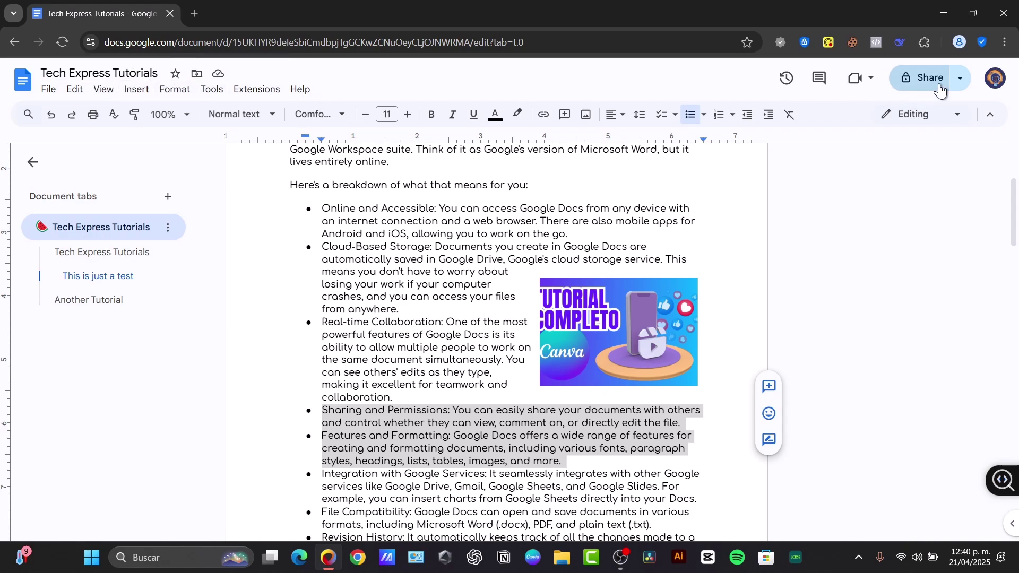
pyautogui.click(220, 76)
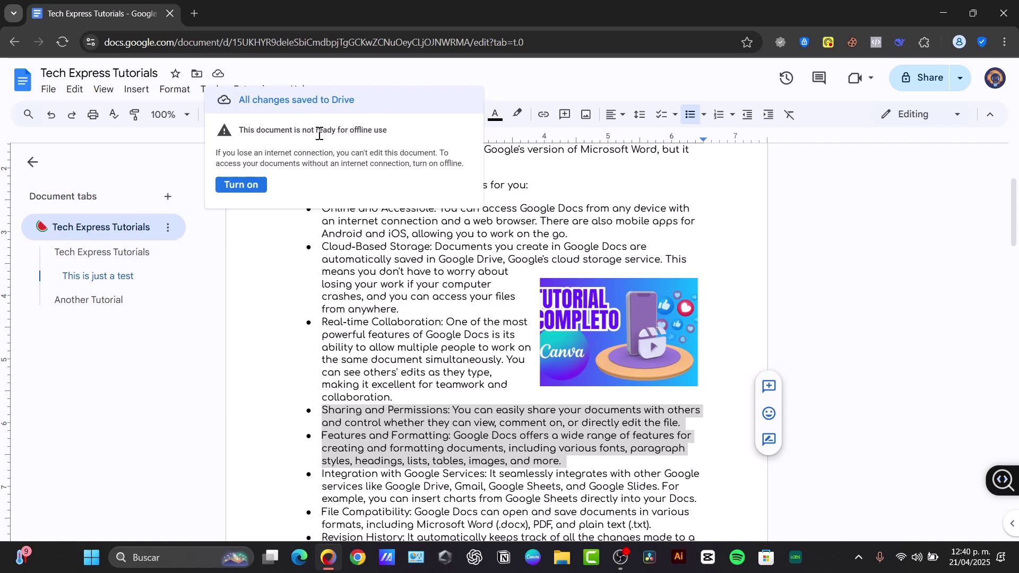
# Step: Set General access to Anyone with the link as Viewer and copy the share link
pyautogui.click(915, 85)
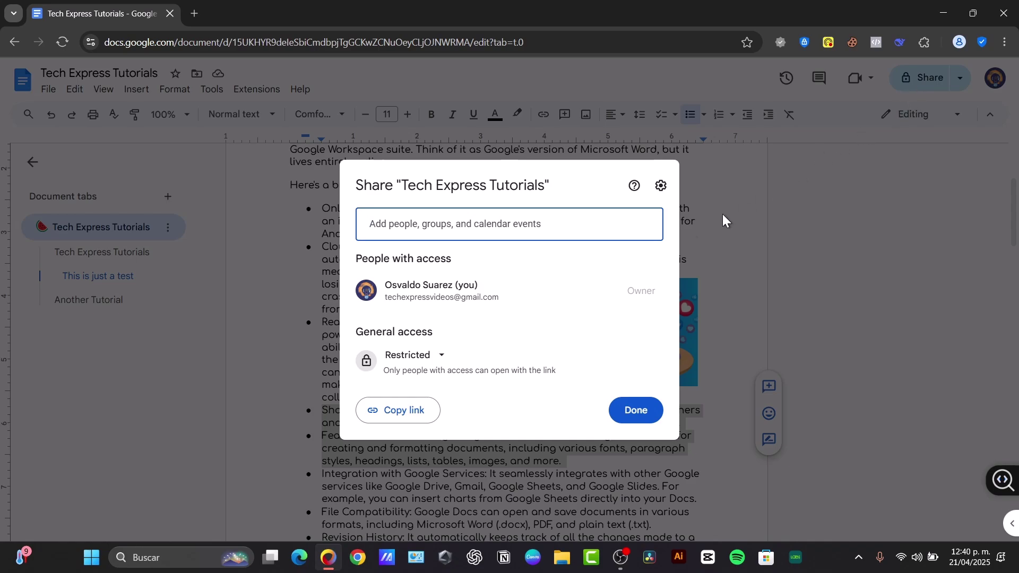
pyautogui.click(407, 229)
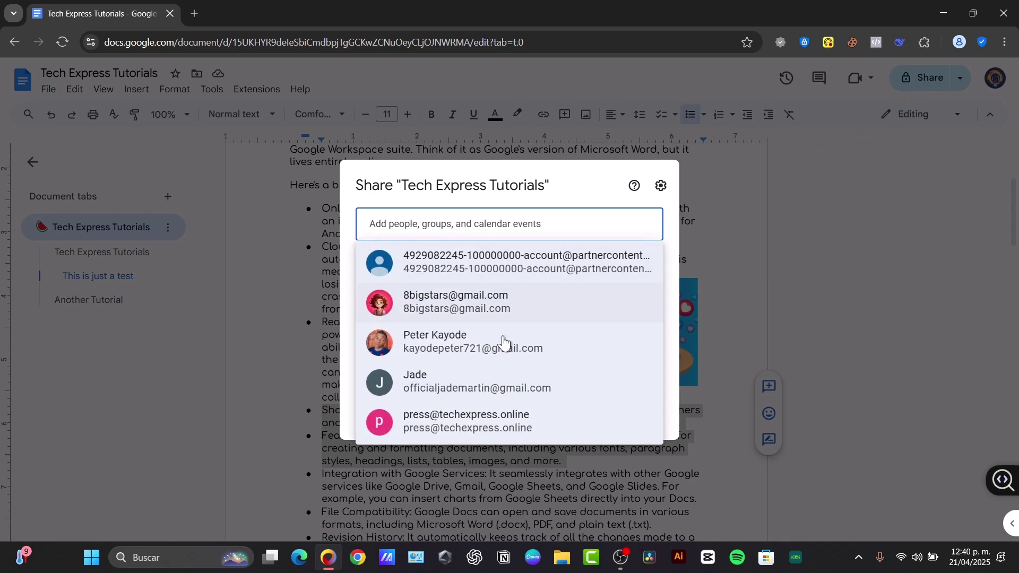
pyautogui.click(569, 196)
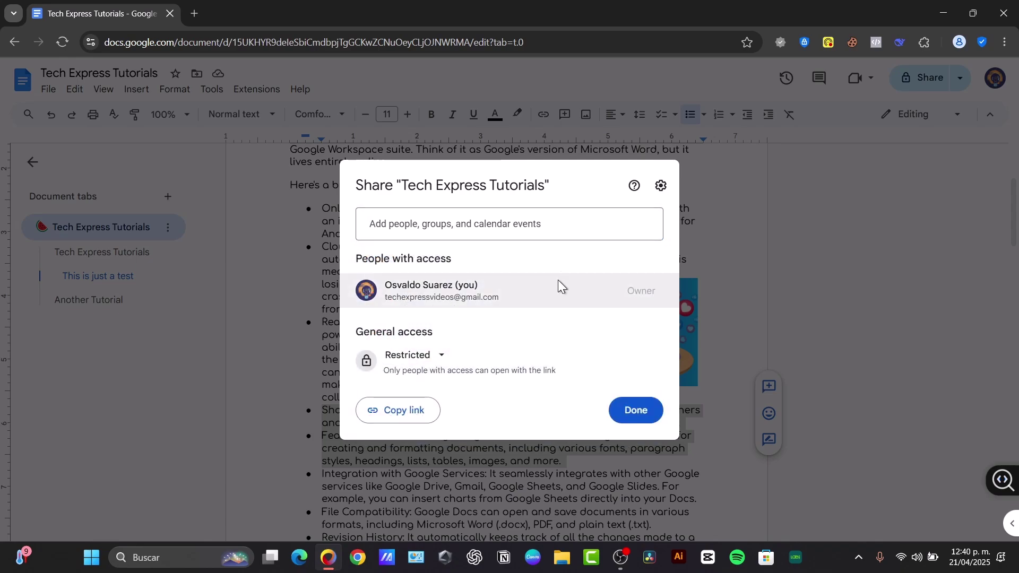
pyautogui.click(416, 418)
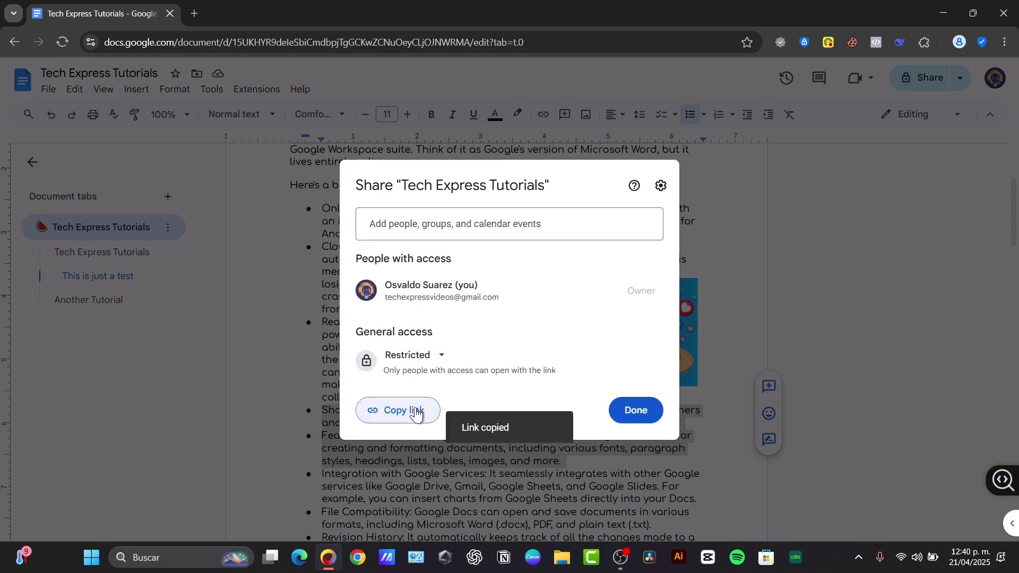
pyautogui.click(436, 359)
pyautogui.click(457, 415)
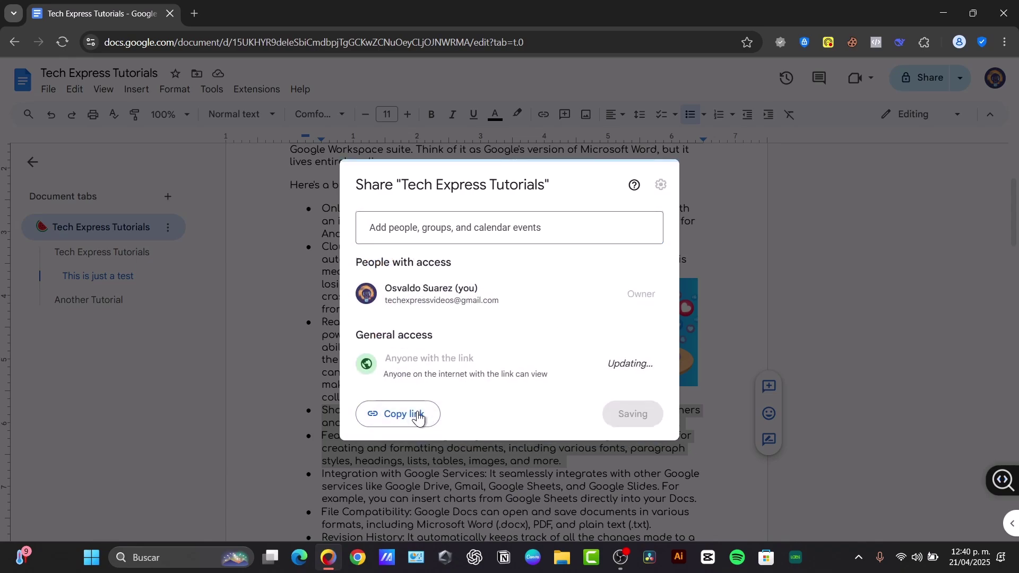
pyautogui.click(630, 366)
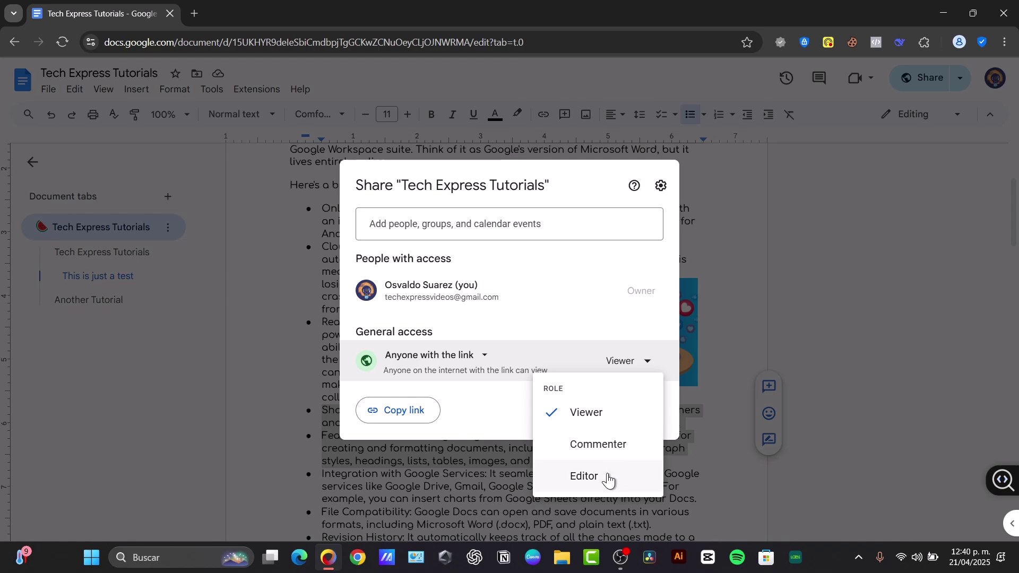
pyautogui.click(423, 416)
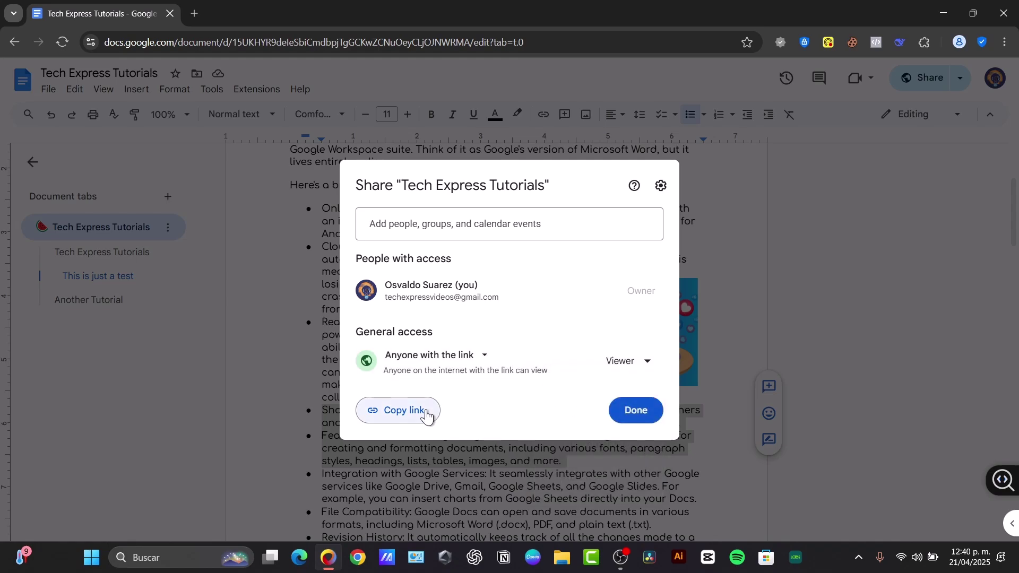
pyautogui.click(646, 424)
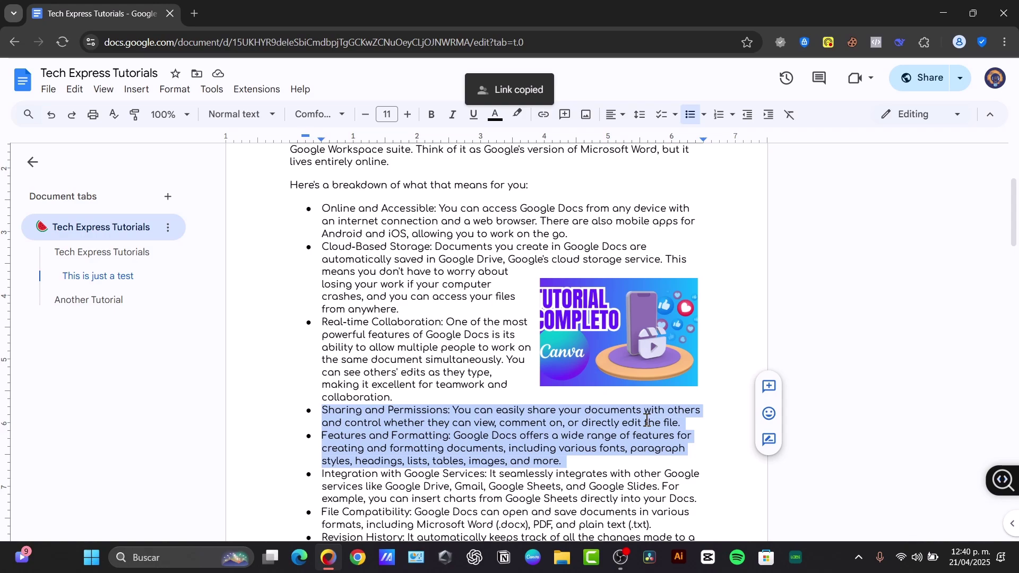
pyautogui.scroll(5, 647, 420)
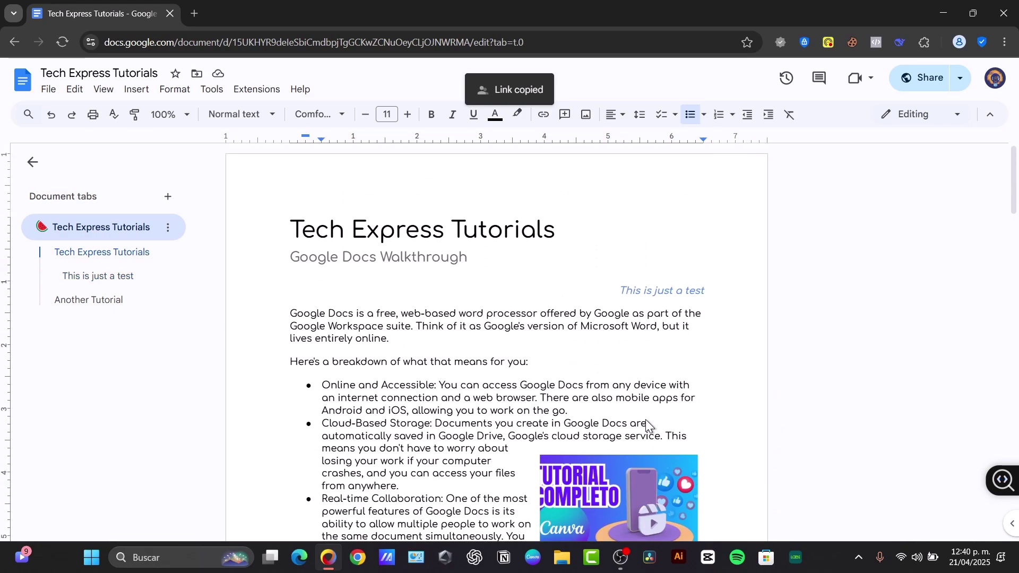